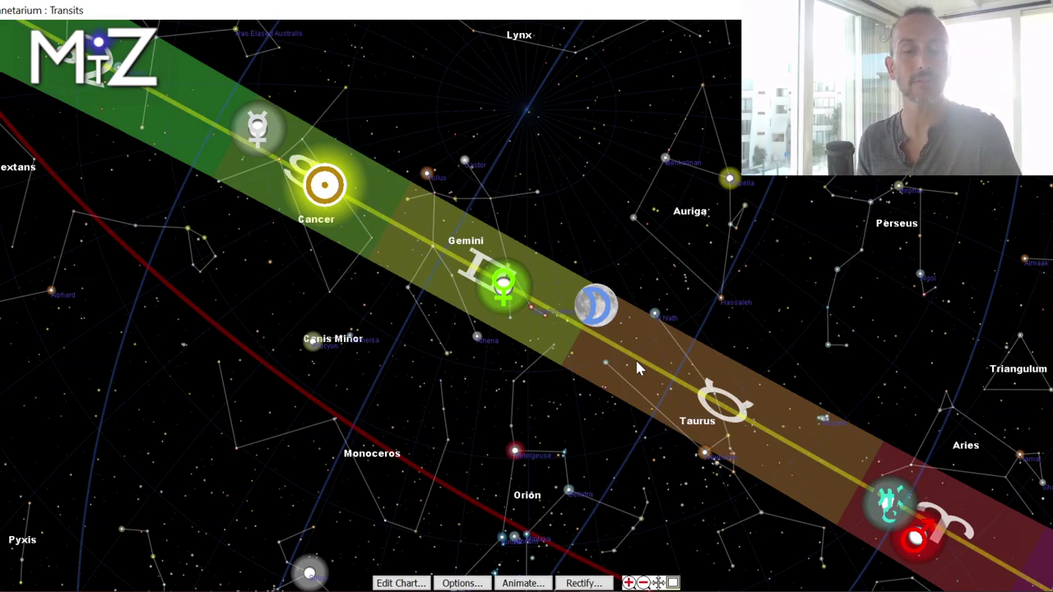
scroll(579, 337, "down", 1)
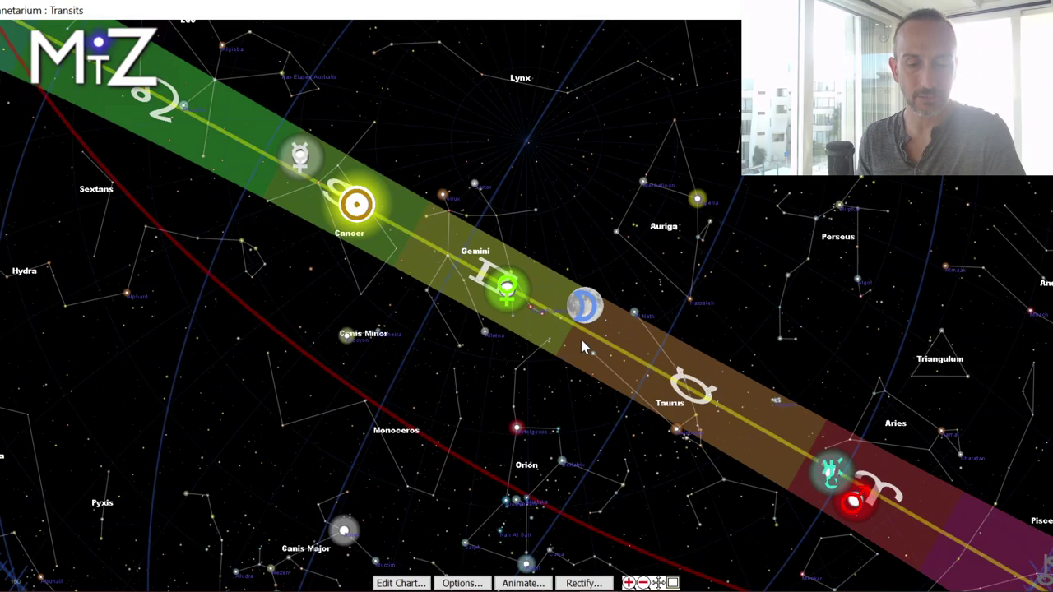
scroll(580, 337, "down", 1)
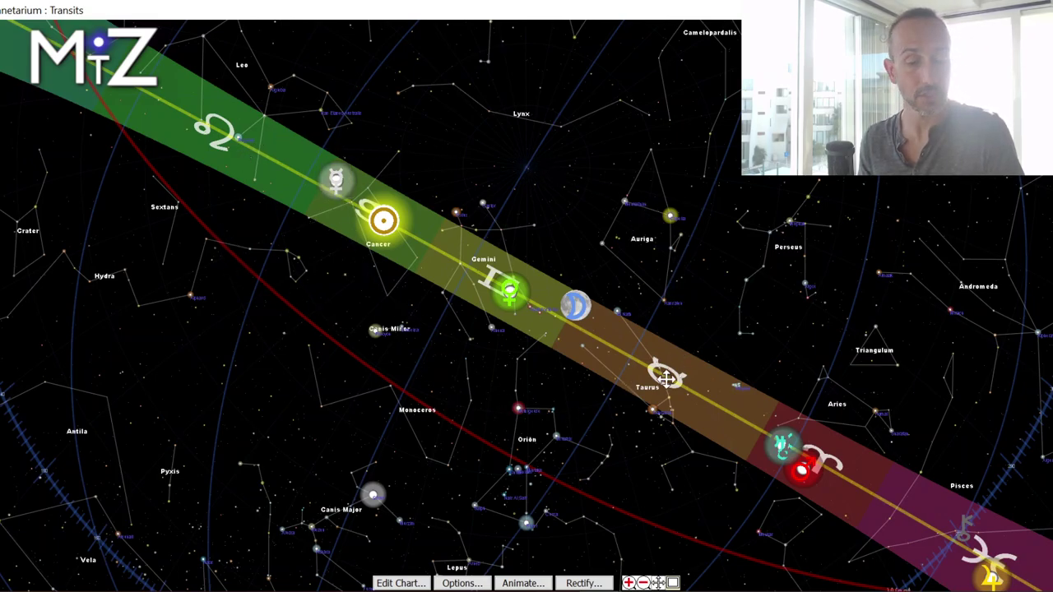
Rotate and pan the sky until the ecliptic runs nearly level across Leo, Hydra and Pisces
left_click_drag(383, 316, 765, 268)
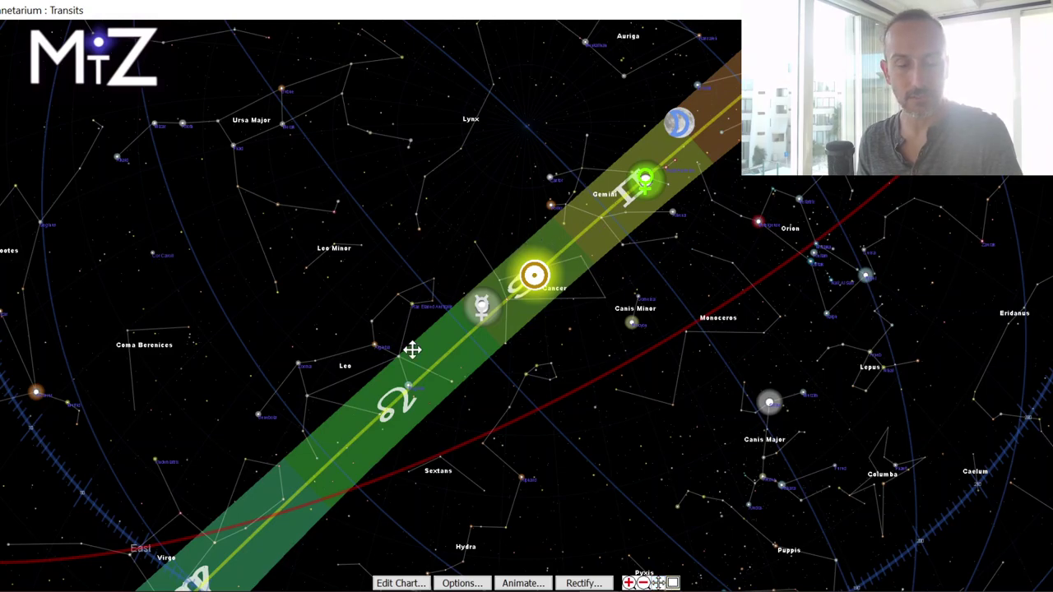
mouse_move(776, 217)
left_mouse_down()
mouse_move(550, 321)
mouse_move(528, 315)
left_mouse_up()
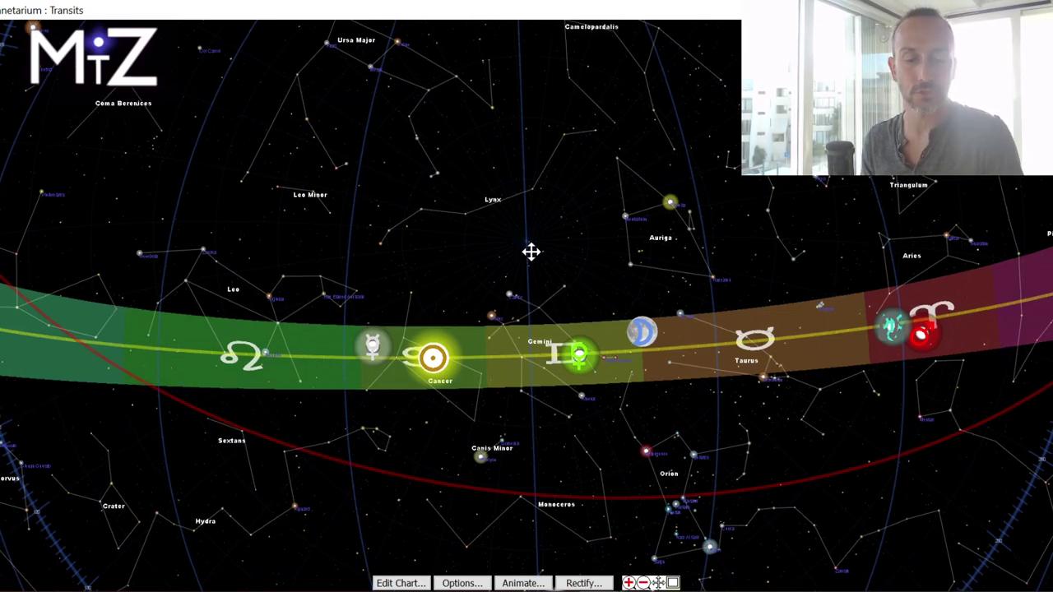
left_click_drag(528, 315, 535, 203)
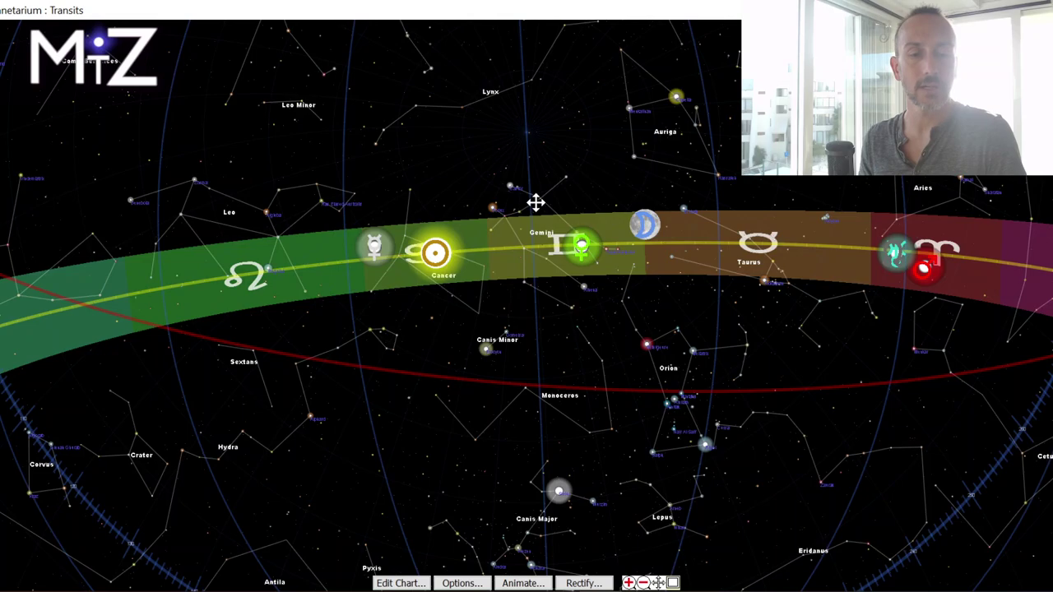
mouse_move(536, 202)
left_mouse_down()
mouse_move(533, 229)
mouse_move(501, 244)
mouse_move(614, 241)
left_mouse_up()
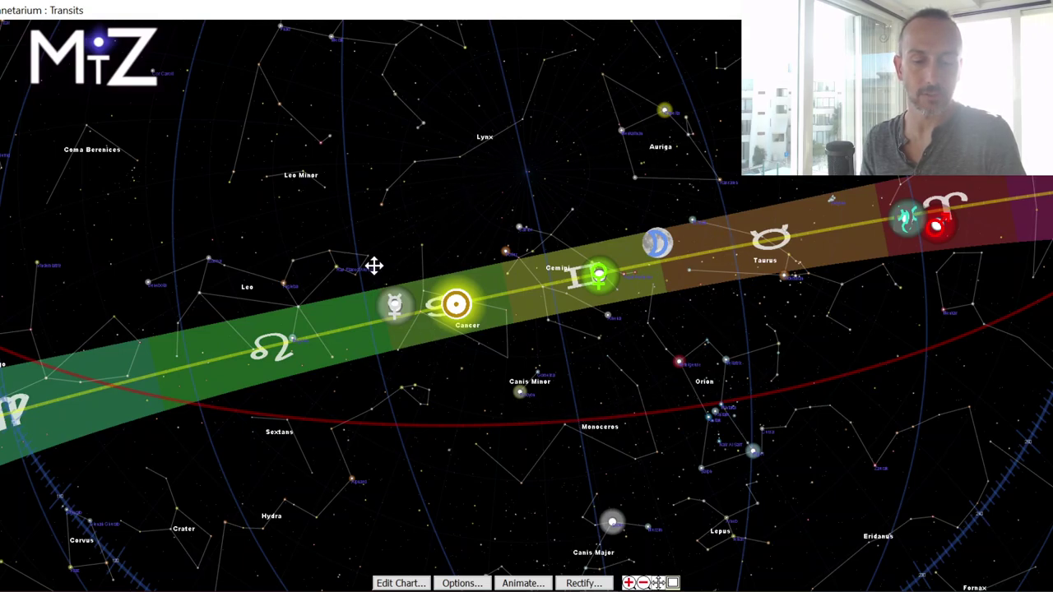
Re-tilt the sky chart through several angles until the ecliptic band rises diagonally
mouse_move(467, 384)
left_mouse_down()
mouse_move(581, 336)
mouse_move(667, 249)
mouse_move(694, 263)
mouse_move(715, 354)
mouse_move(799, 329)
left_mouse_up()
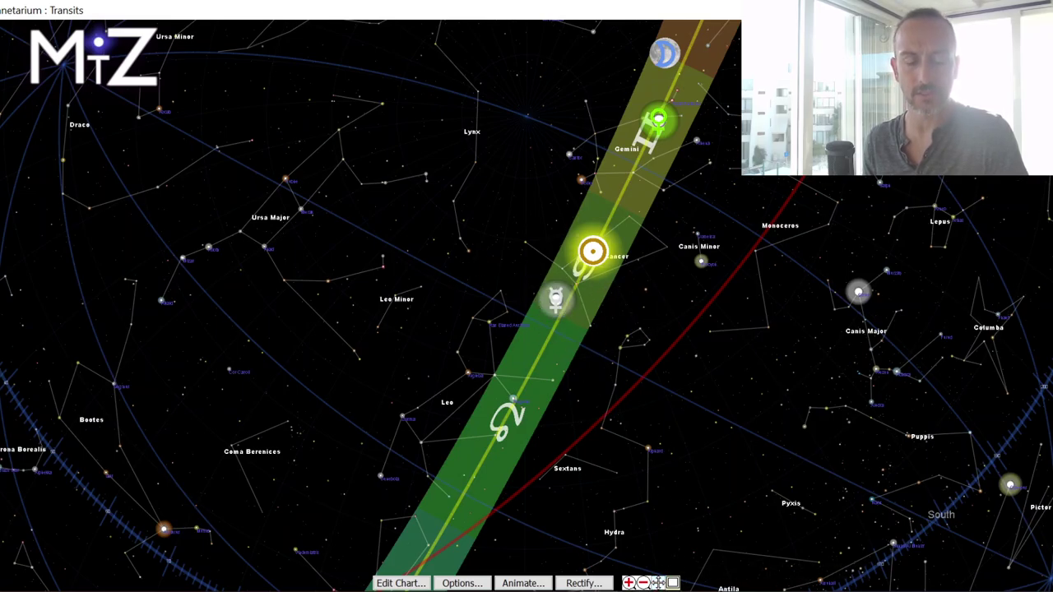
mouse_move(699, 268)
left_mouse_down()
mouse_move(607, 321)
mouse_move(475, 244)
mouse_move(599, 313)
left_mouse_up()
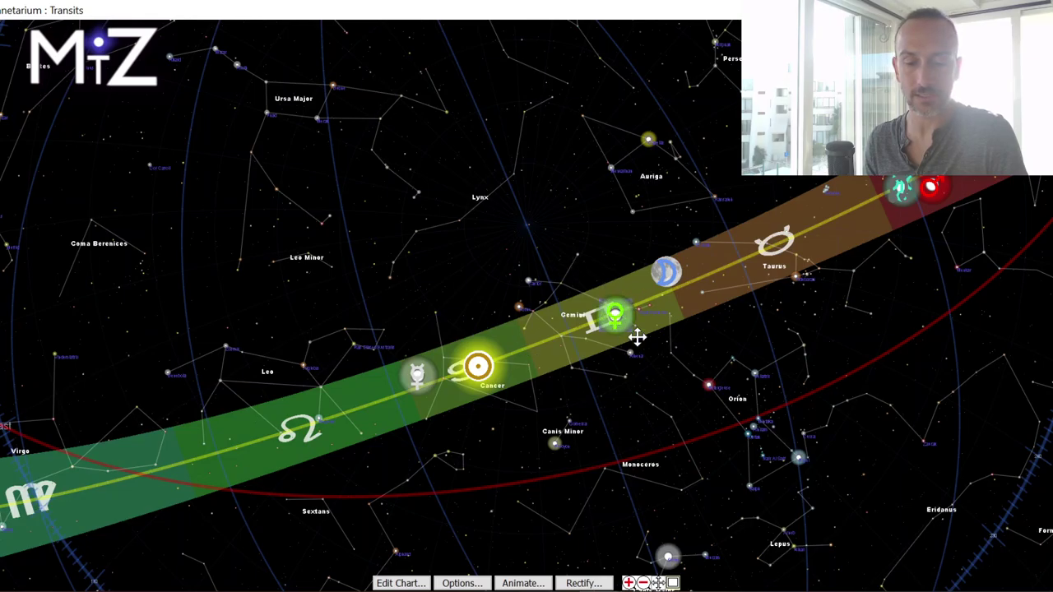
mouse_move(897, 301)
left_mouse_down()
mouse_move(545, 291)
mouse_move(411, 228)
mouse_move(386, 172)
mouse_move(338, 118)
mouse_move(333, 6)
left_mouse_up()
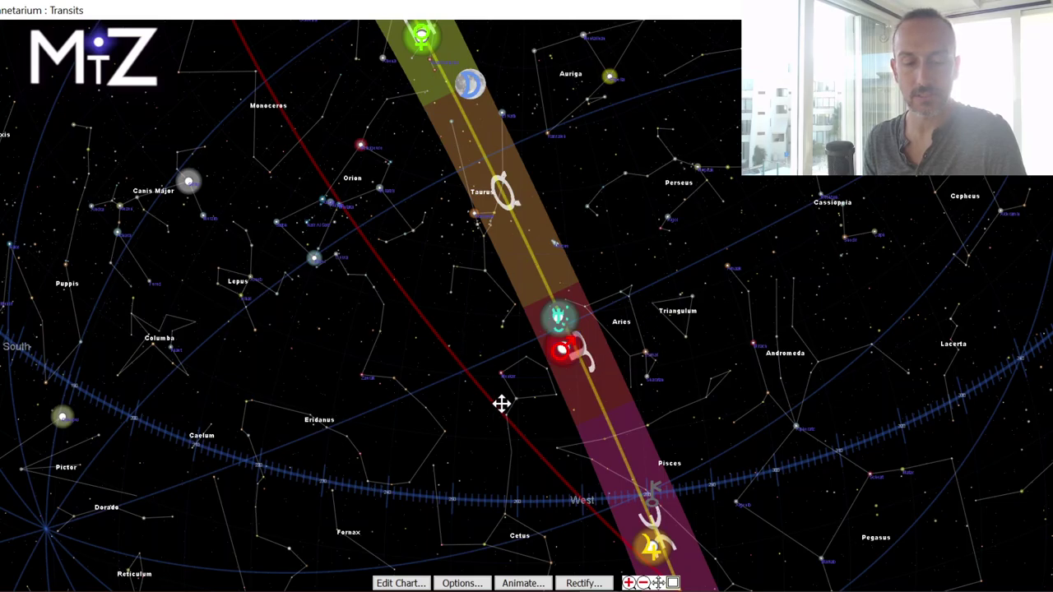
mouse_move(347, 164)
left_mouse_down()
mouse_move(499, 313)
mouse_move(747, 392)
left_mouse_up()
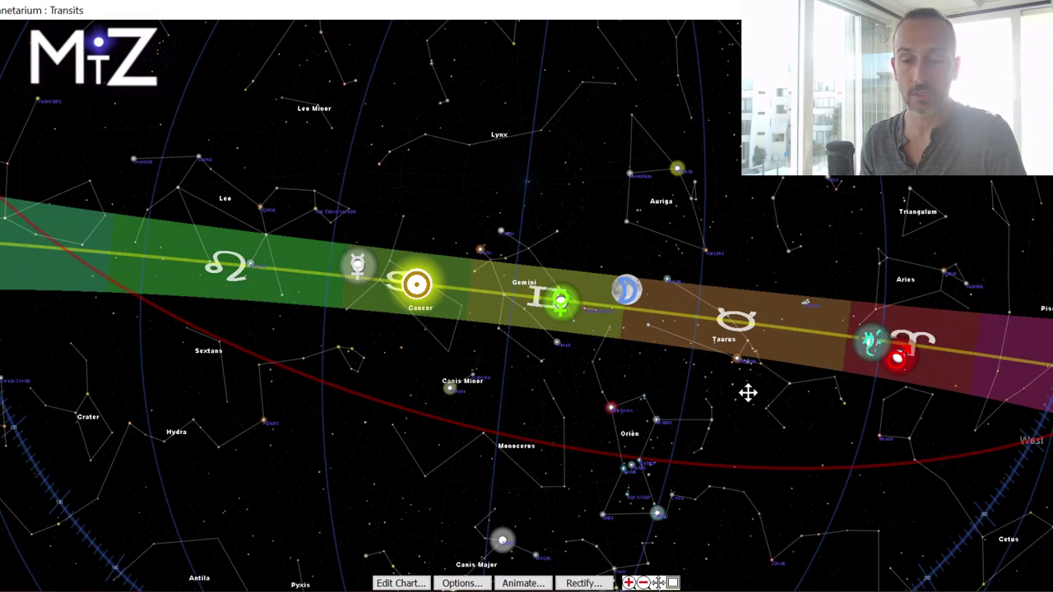
mouse_move(747, 392)
left_mouse_down()
mouse_move(930, 329)
mouse_move(921, 400)
mouse_move(945, 423)
left_mouse_up()
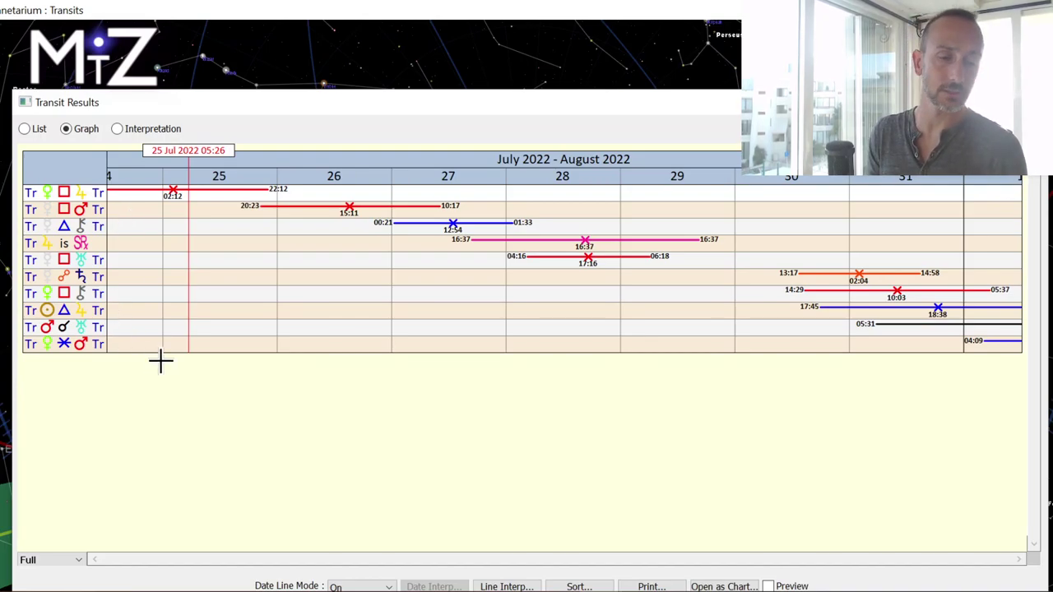
Place the transit graph's red date line at 25 July 2022, 14:55
left_click(147, 300)
left_click_drag(150, 303, 190, 311)
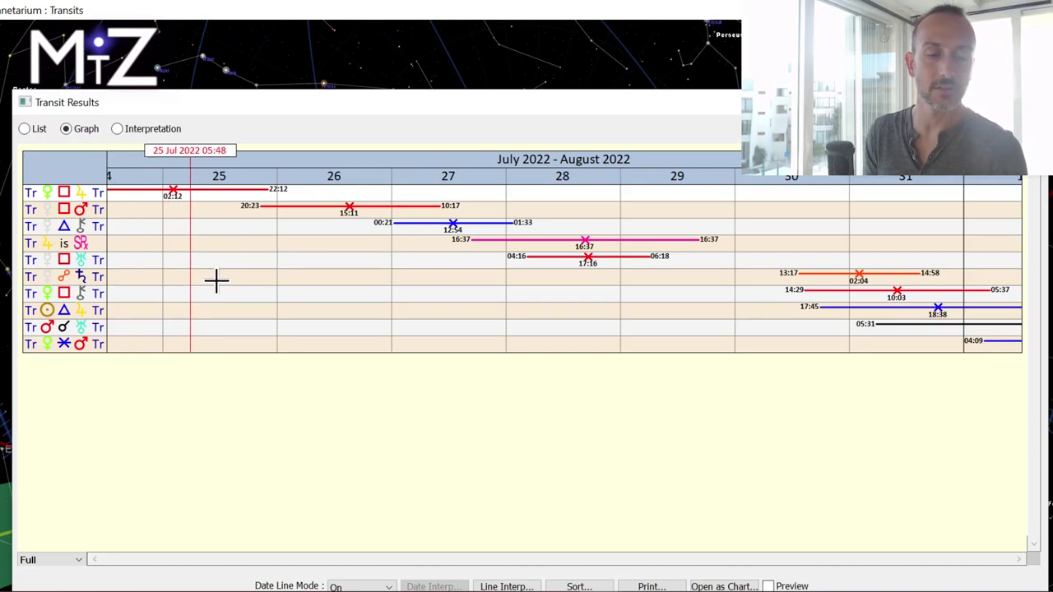
left_click(177, 313)
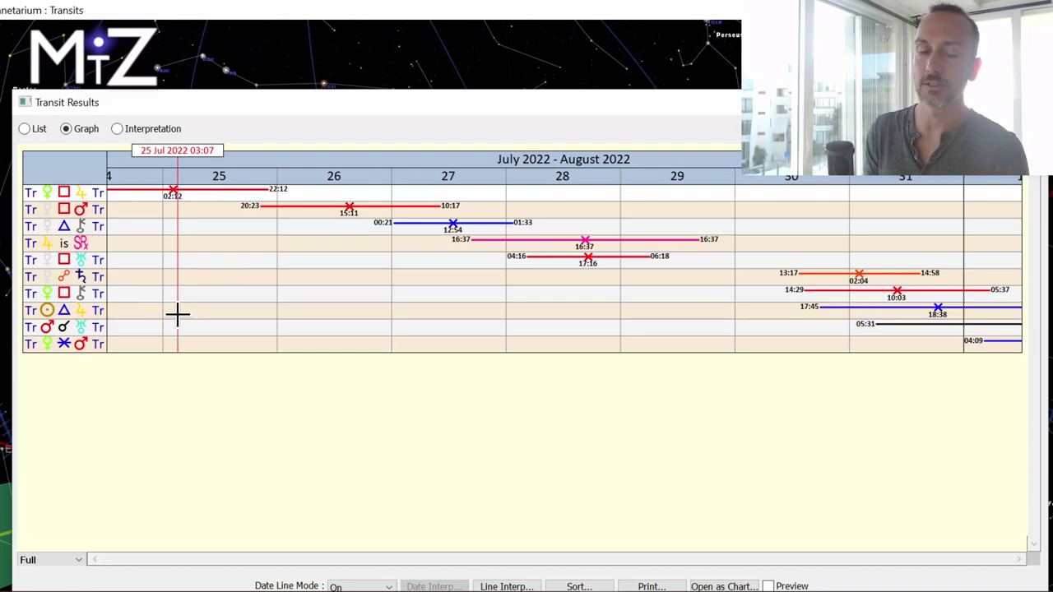
left_click_drag(177, 313, 189, 317)
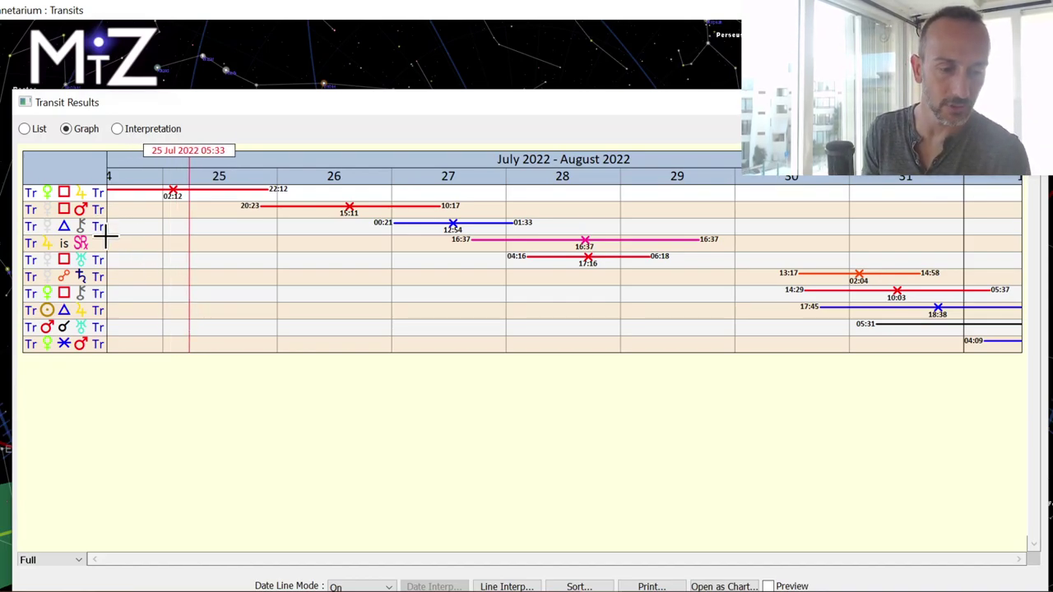
mouse_move(164, 317)
left_mouse_down()
mouse_move(254, 312)
mouse_move(174, 261)
mouse_move(207, 321)
mouse_move(233, 329)
mouse_move(249, 308)
left_mouse_up()
Apply the 25 July date, then level the ecliptic band with Cancer centred
left_click(247, 59)
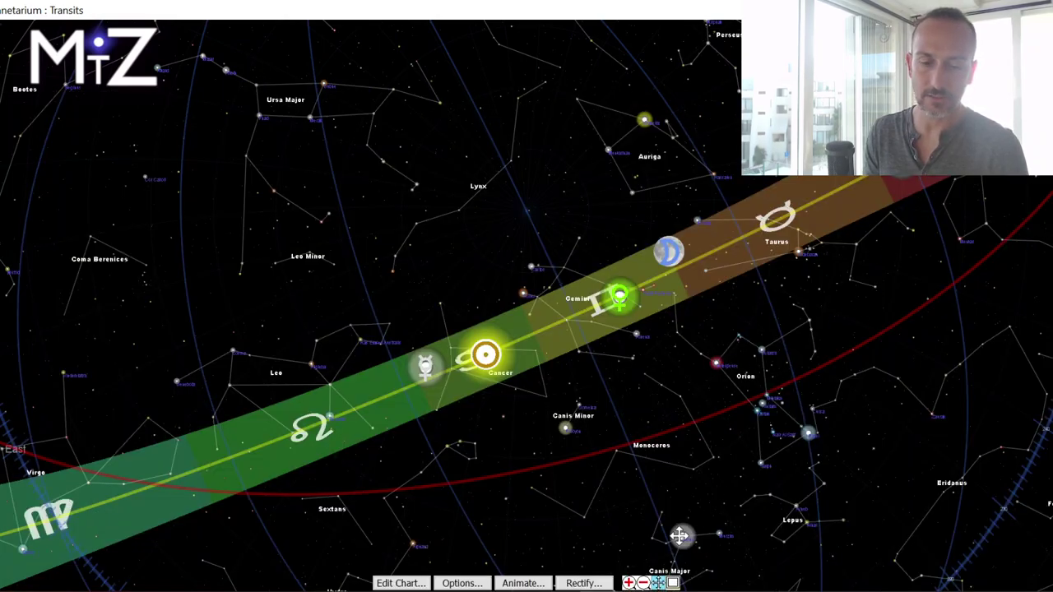
mouse_move(776, 351)
left_mouse_down()
mouse_move(634, 371)
mouse_move(498, 359)
mouse_move(387, 319)
left_mouse_up()
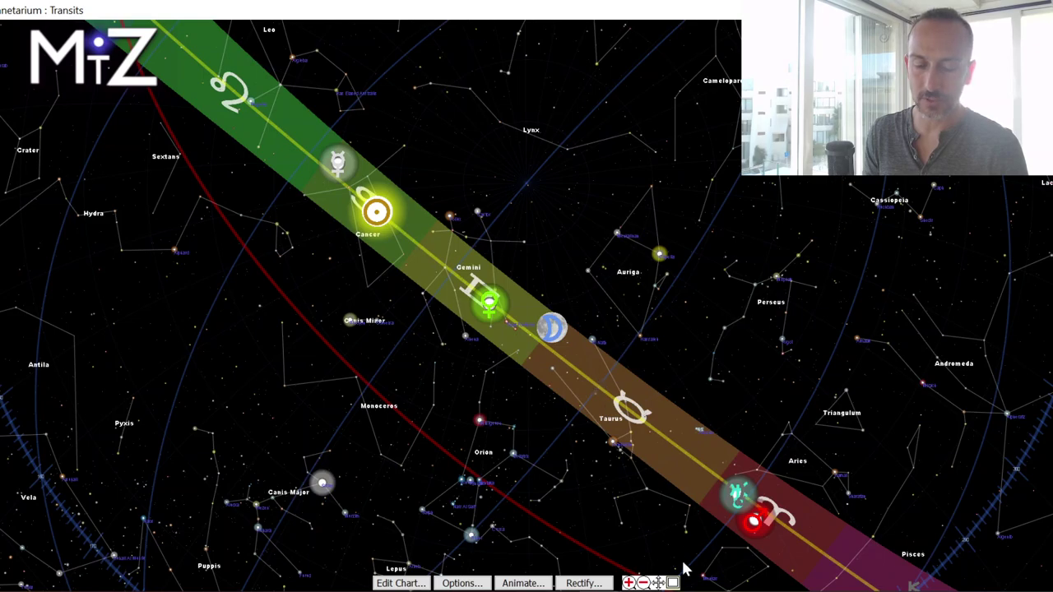
left_click_drag(595, 425, 602, 344)
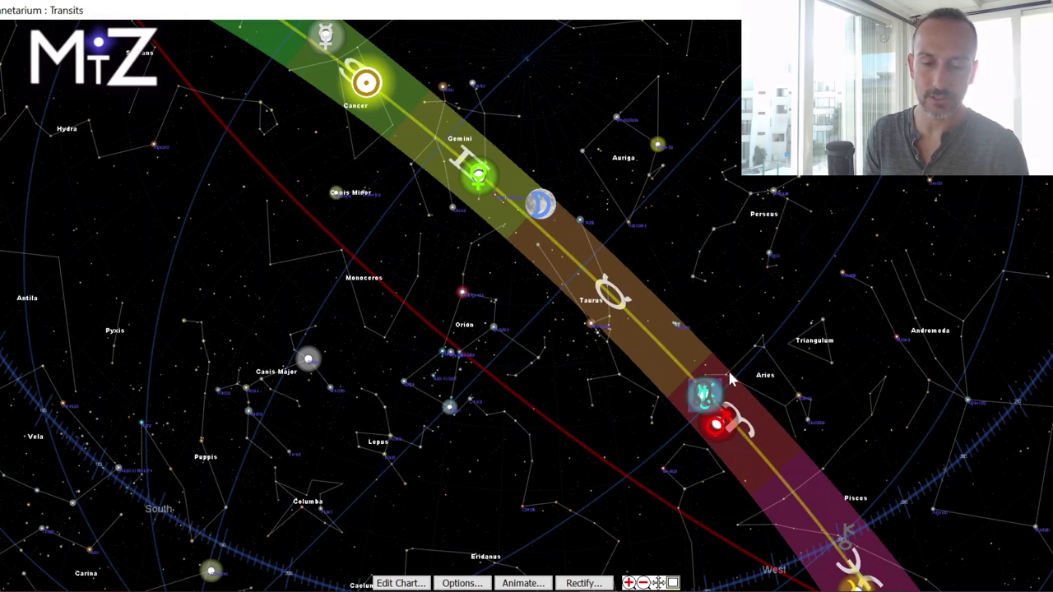
mouse_move(441, 259)
left_mouse_down()
mouse_move(682, 371)
mouse_move(760, 381)
left_mouse_up()
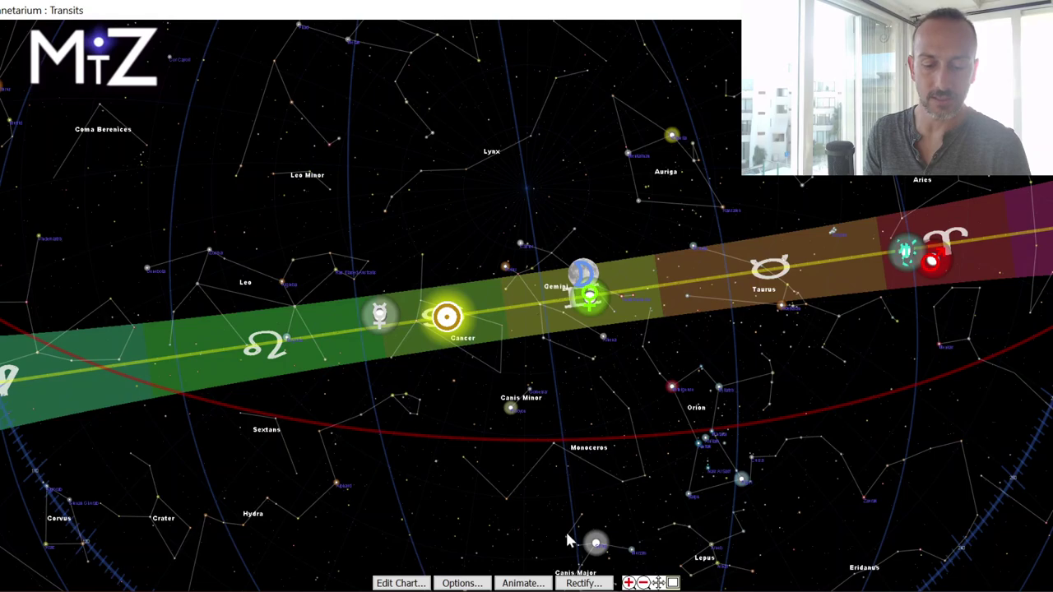
Restore the transit graph, highlight the Venus square Mars row, and mark 26 July 15:00
left_click(710, 543)
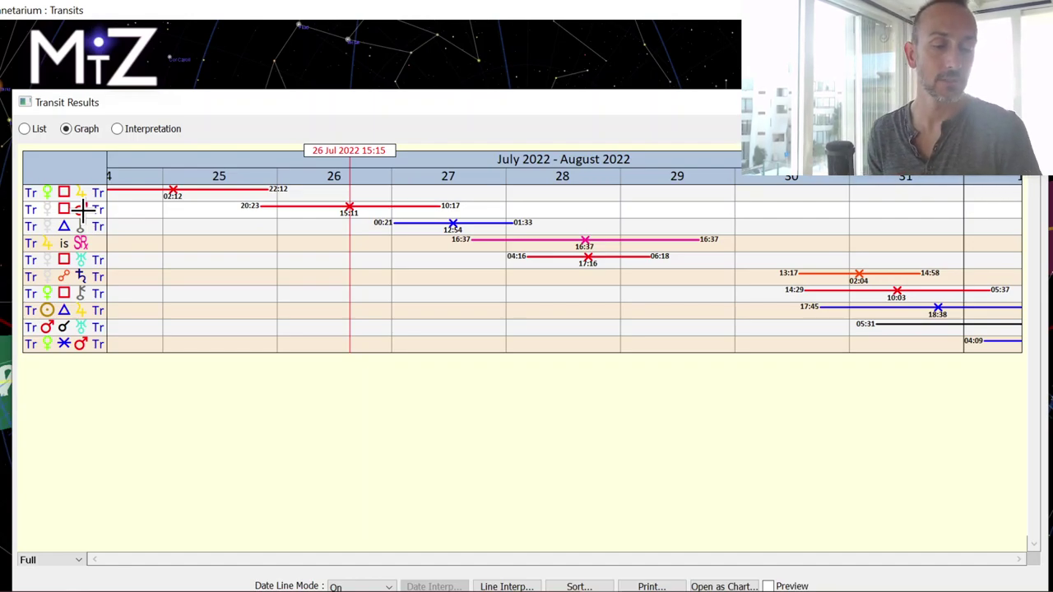
left_click(83, 212)
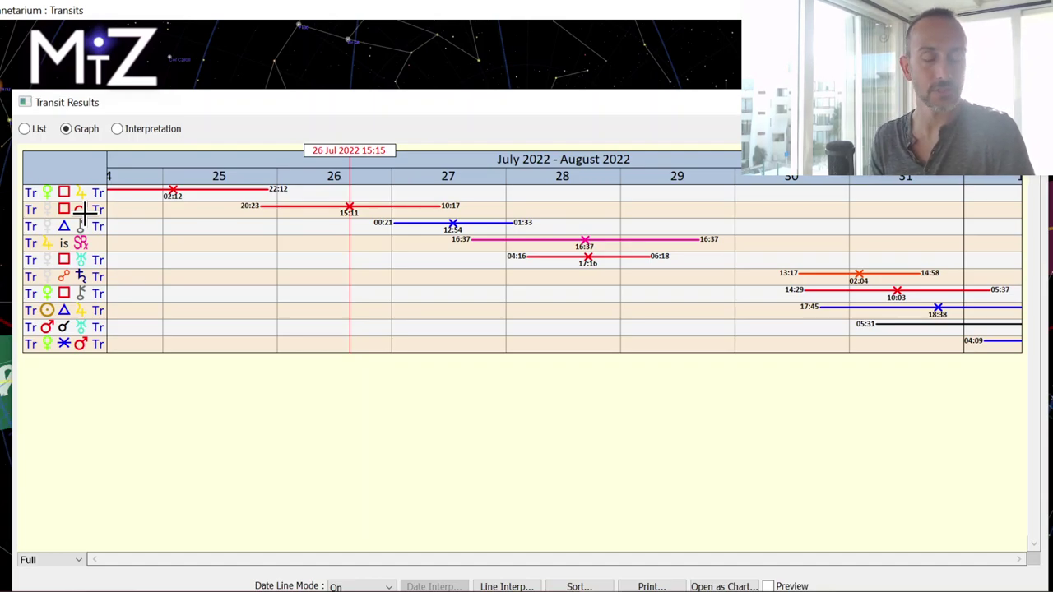
left_click(88, 208)
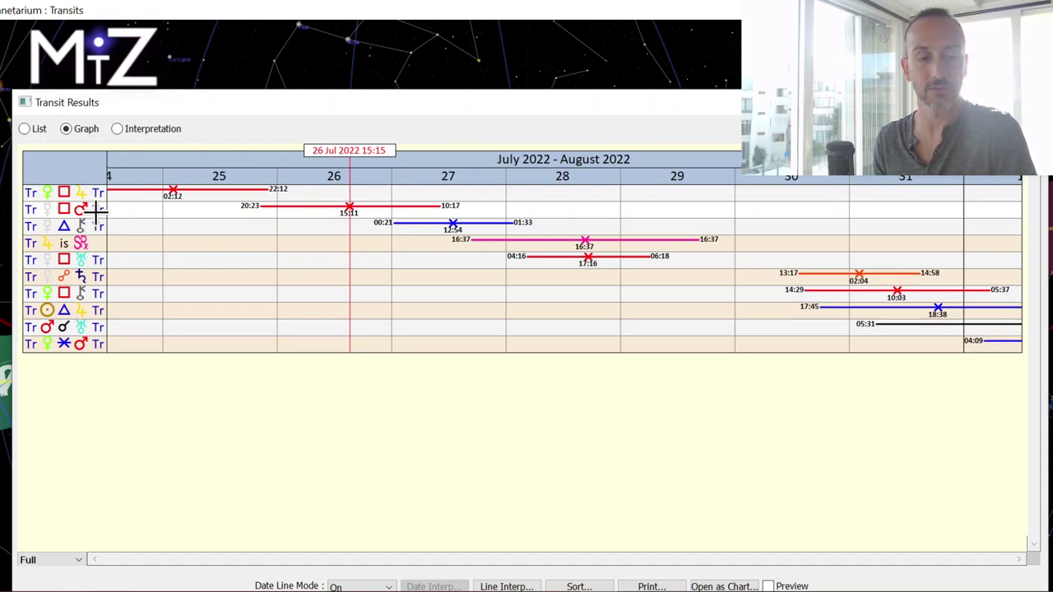
left_click(93, 230)
left_click(78, 211)
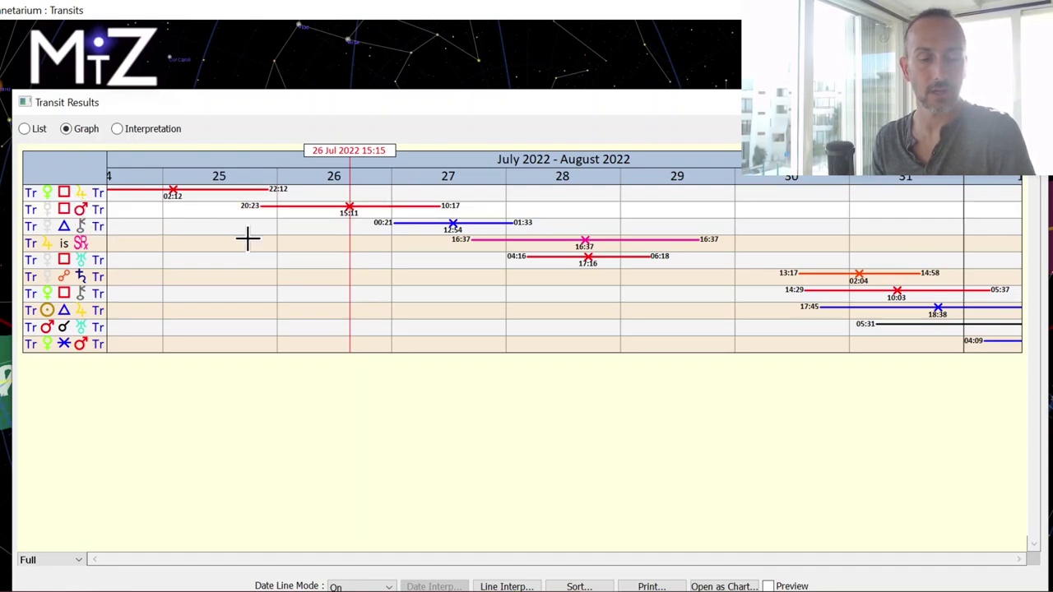
left_click_drag(327, 278, 349, 279)
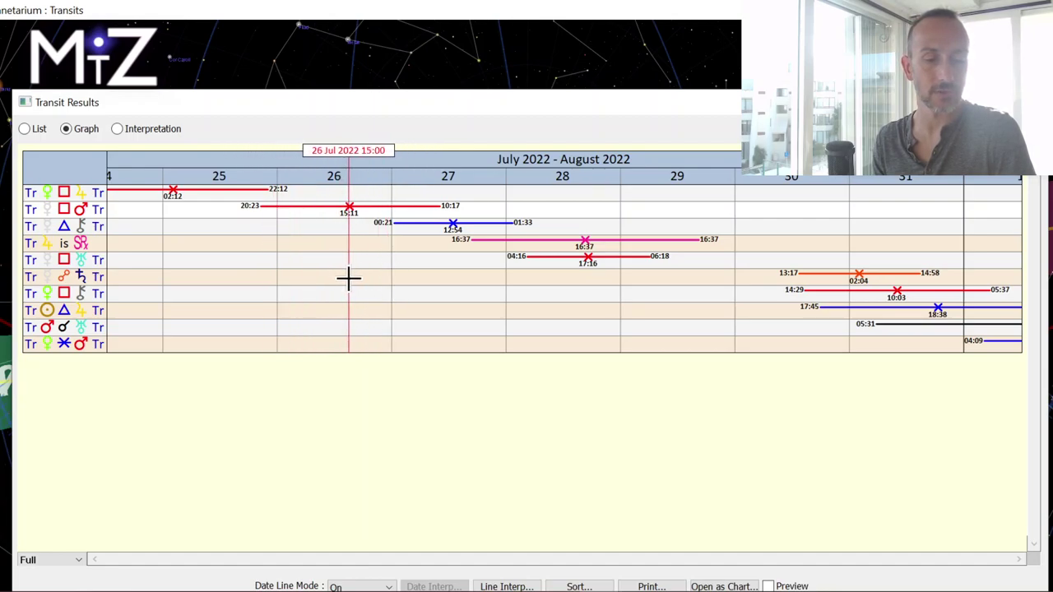
left_click(85, 214)
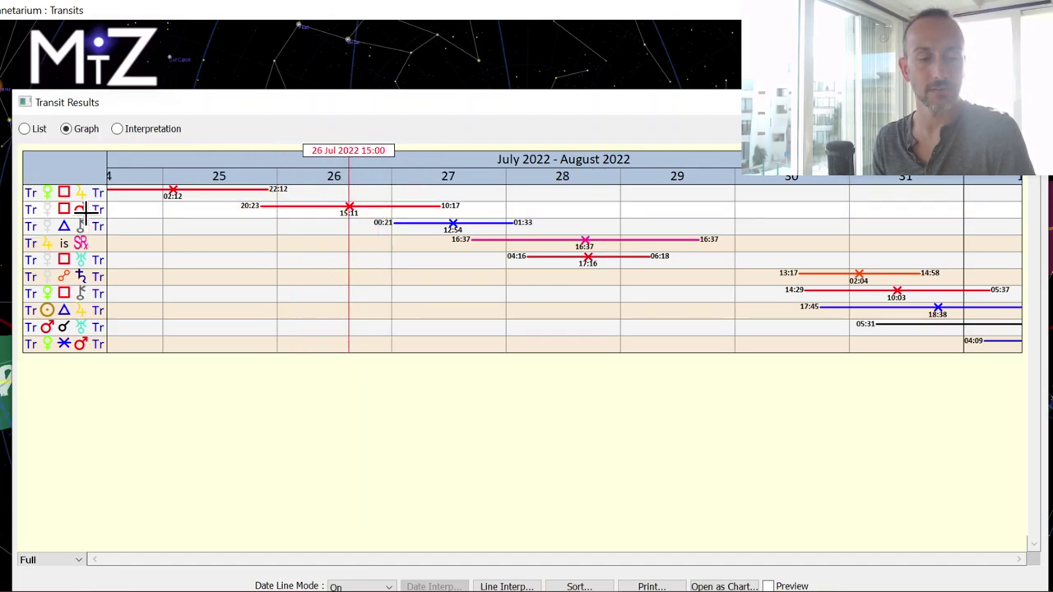
left_click(85, 211)
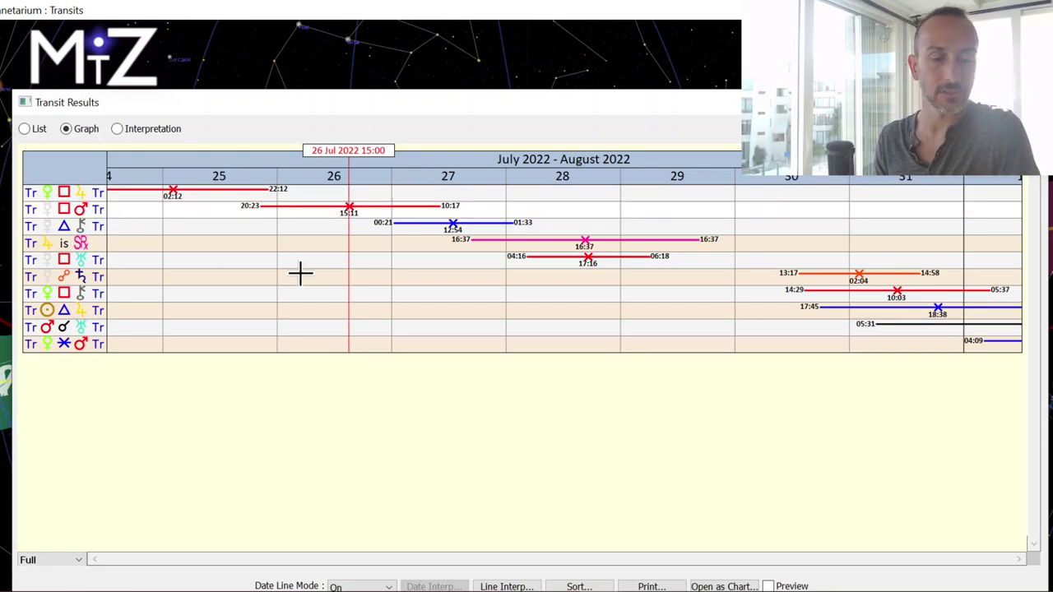
Move the date marker through 26 July evening to 27 July 13:01
left_click_drag(298, 272, 348, 290)
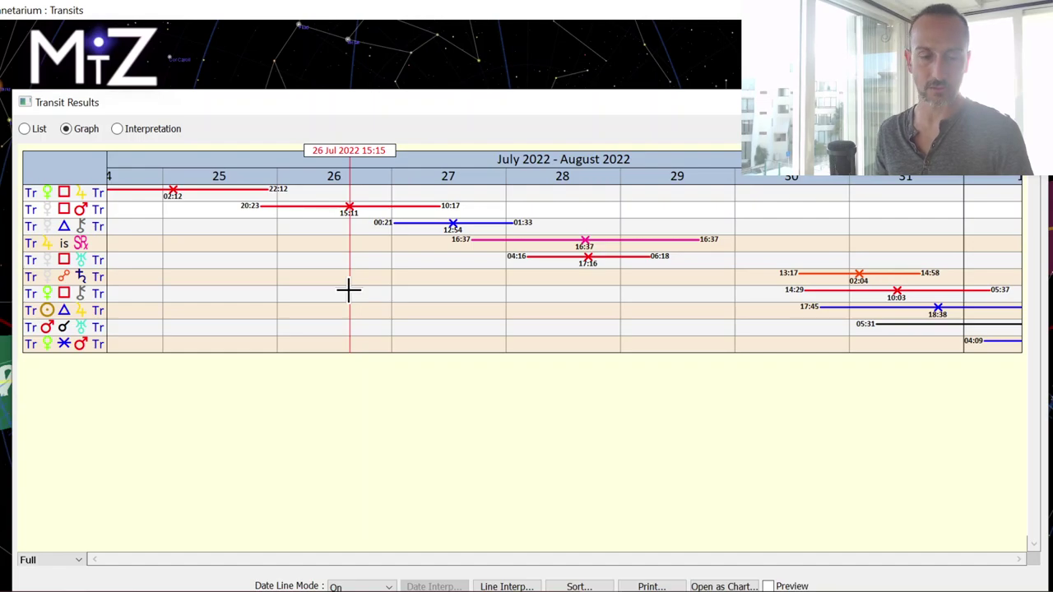
mouse_move(347, 289)
left_mouse_down()
mouse_move(330, 291)
mouse_move(352, 291)
left_mouse_up()
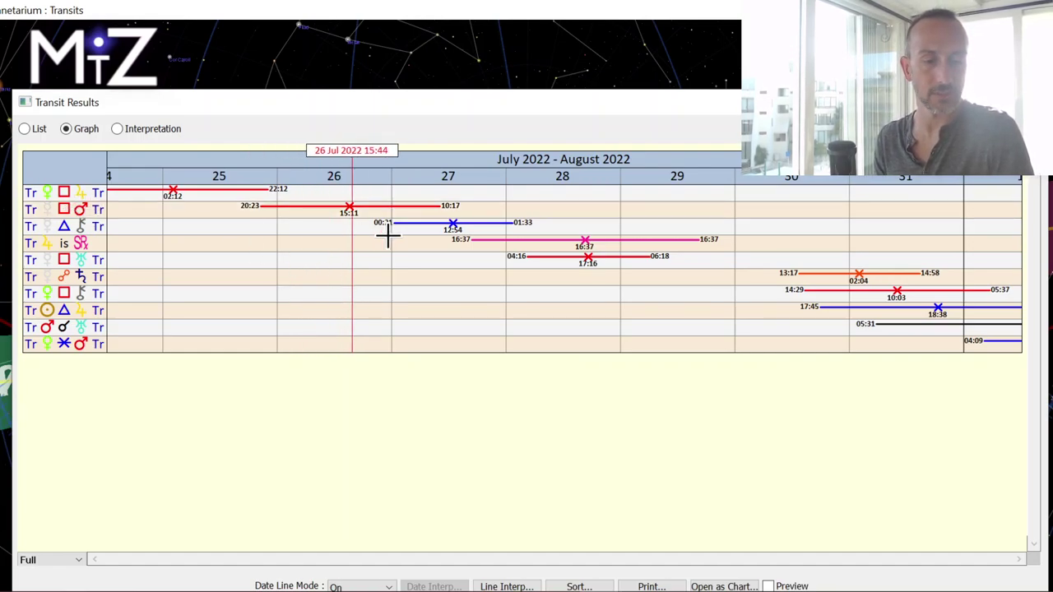
left_click(367, 329)
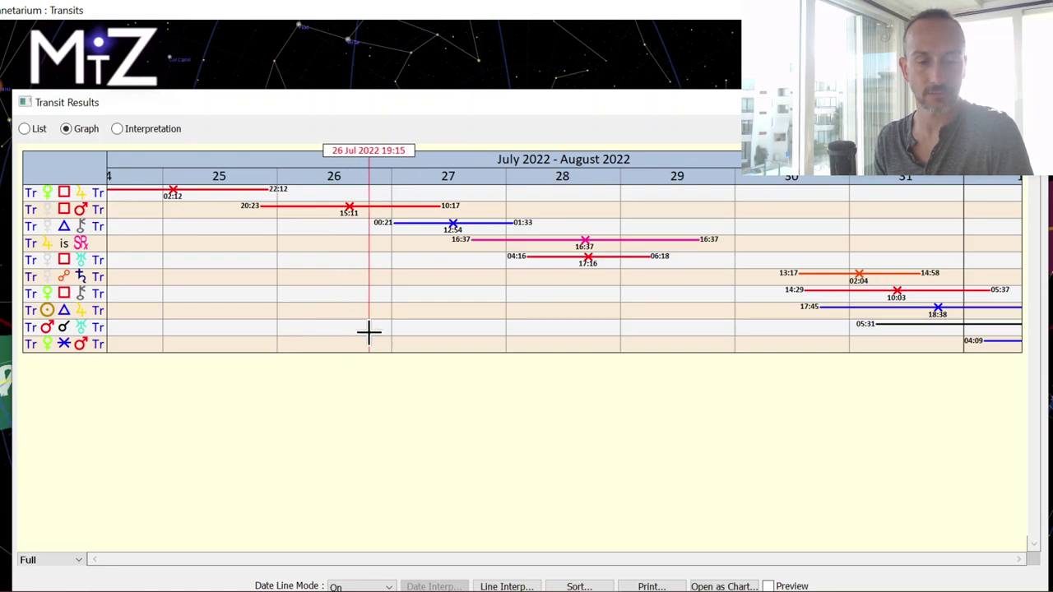
mouse_move(368, 333)
left_mouse_down()
mouse_move(448, 368)
mouse_move(432, 330)
left_mouse_up()
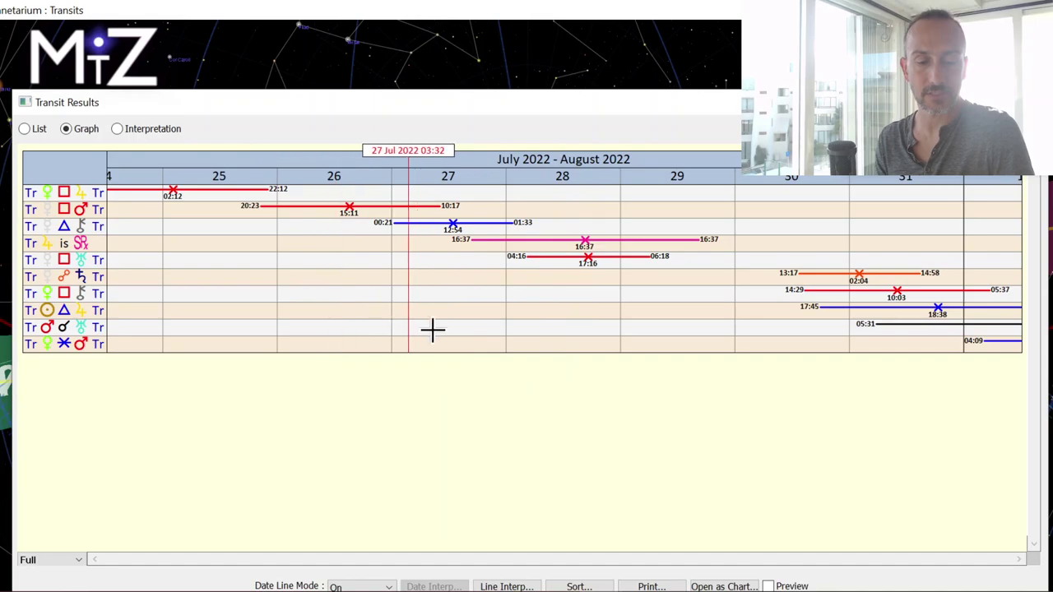
left_click(465, 326)
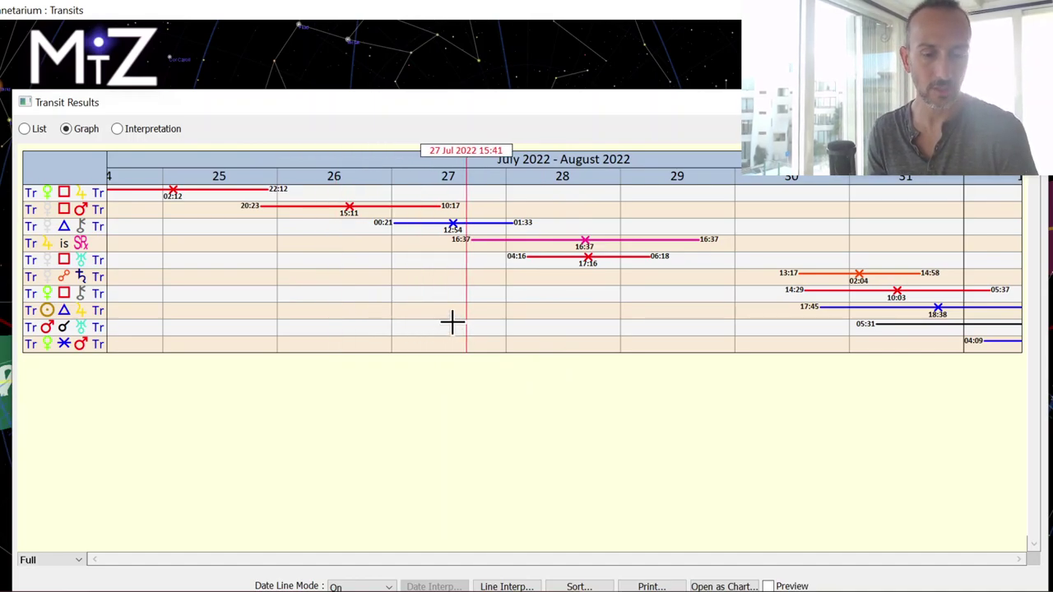
mouse_move(451, 323)
left_mouse_down()
mouse_move(433, 321)
mouse_move(453, 327)
left_mouse_up()
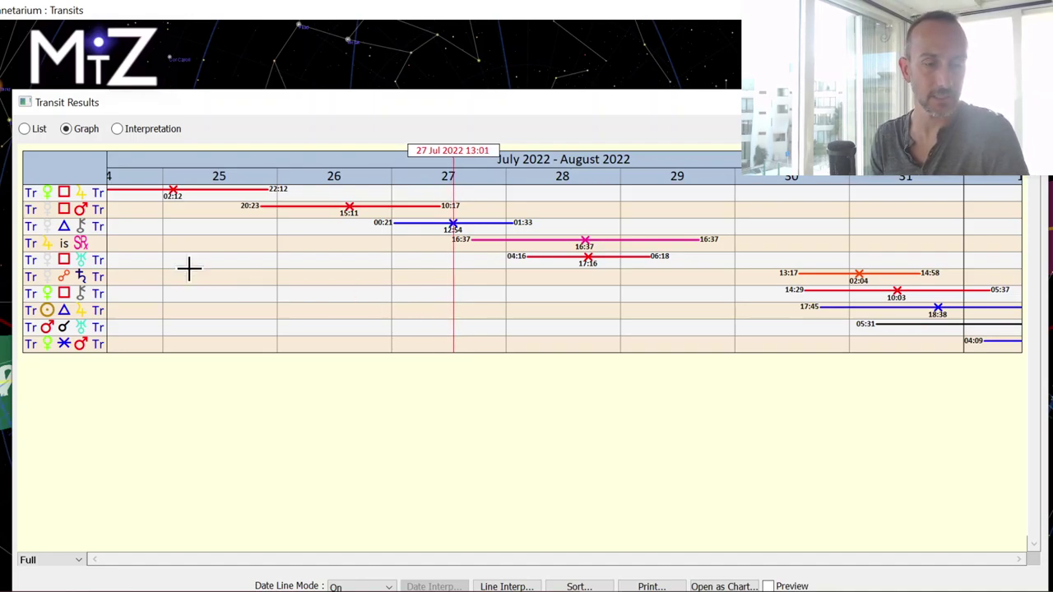
Highlight the third transit row, set the marker to 27 July 15:41, then minimize Transit Results
left_click(79, 227)
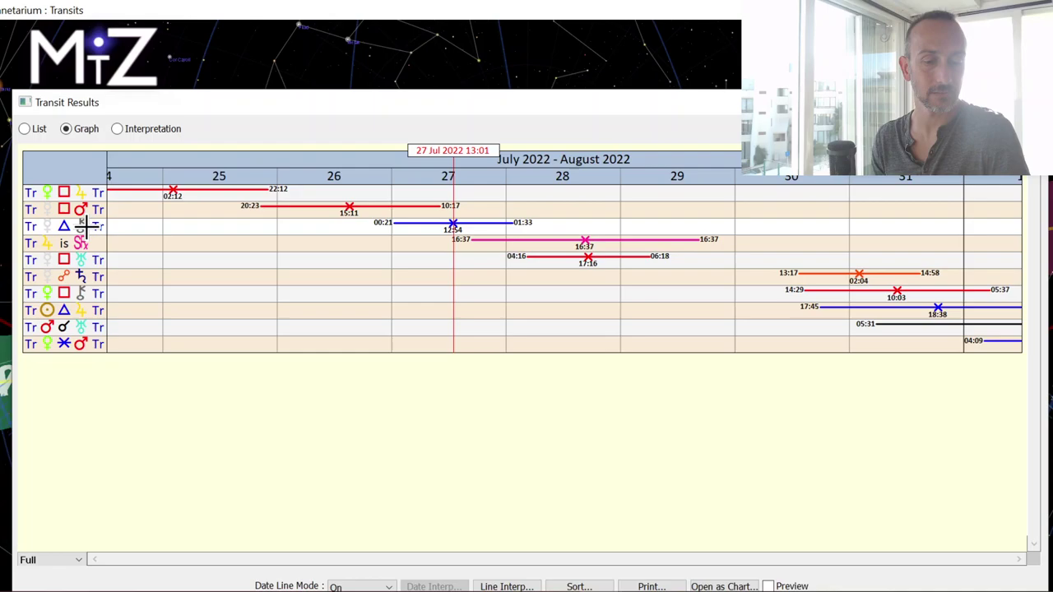
left_click_drag(380, 295, 451, 315)
left_click(91, 223)
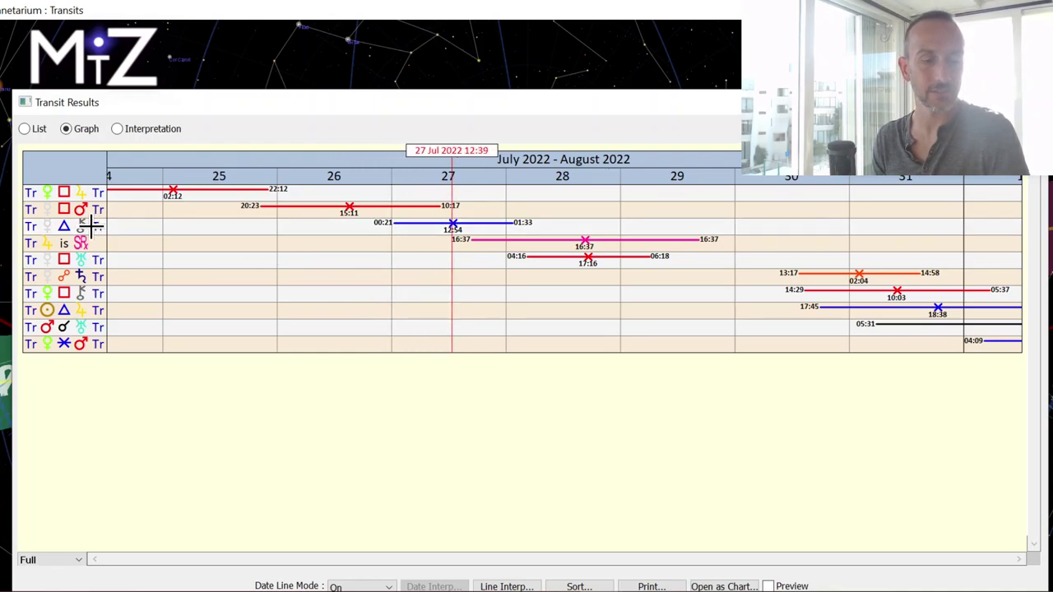
left_click(467, 323)
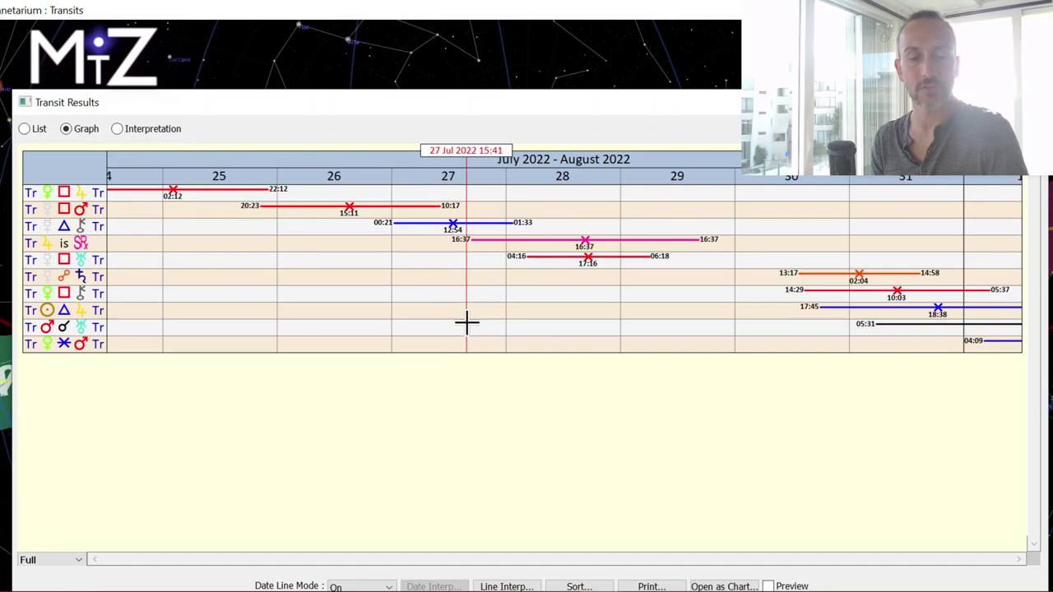
mouse_move(466, 322)
left_mouse_down()
mouse_move(456, 353)
mouse_move(498, 360)
mouse_move(535, 317)
mouse_move(472, 299)
left_mouse_up()
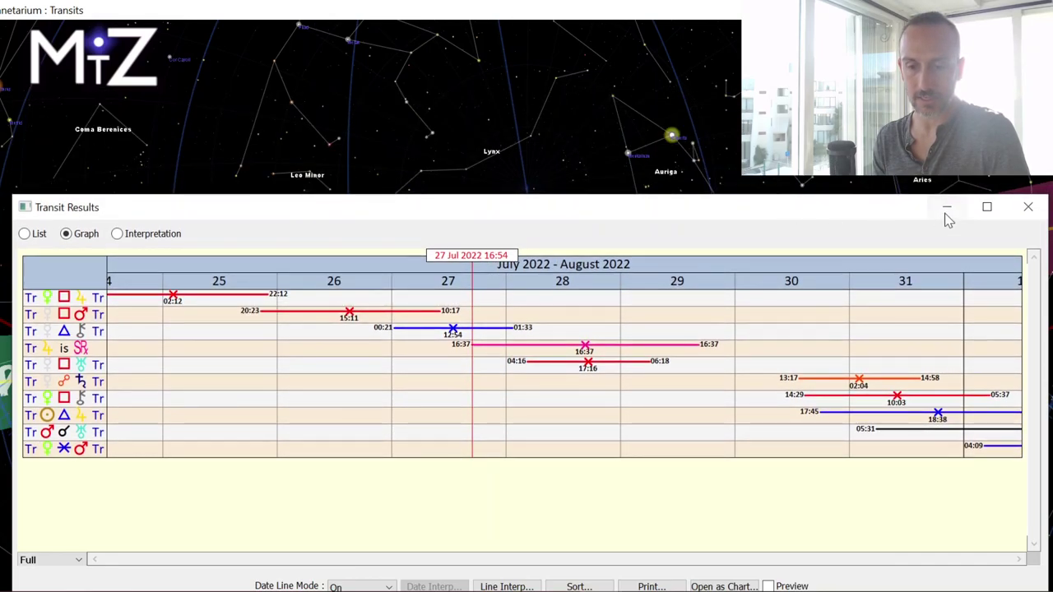
left_click(946, 204)
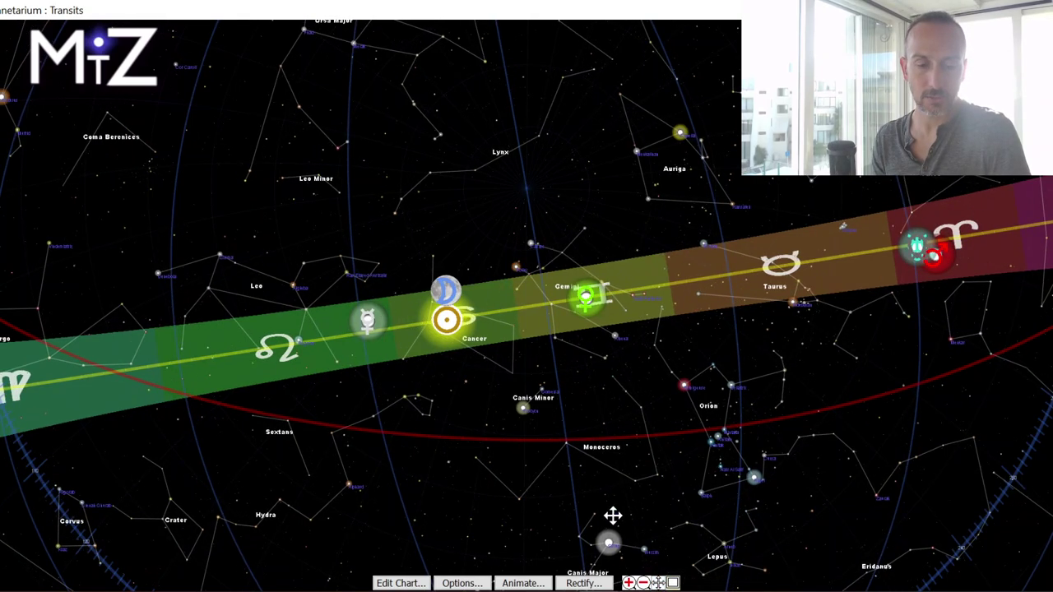
Pan the sky so the ecliptic band runs steeply through Leo, Cancer and Gemini
mouse_move(611, 512)
left_mouse_down()
mouse_move(718, 336)
mouse_move(823, 365)
left_mouse_up()
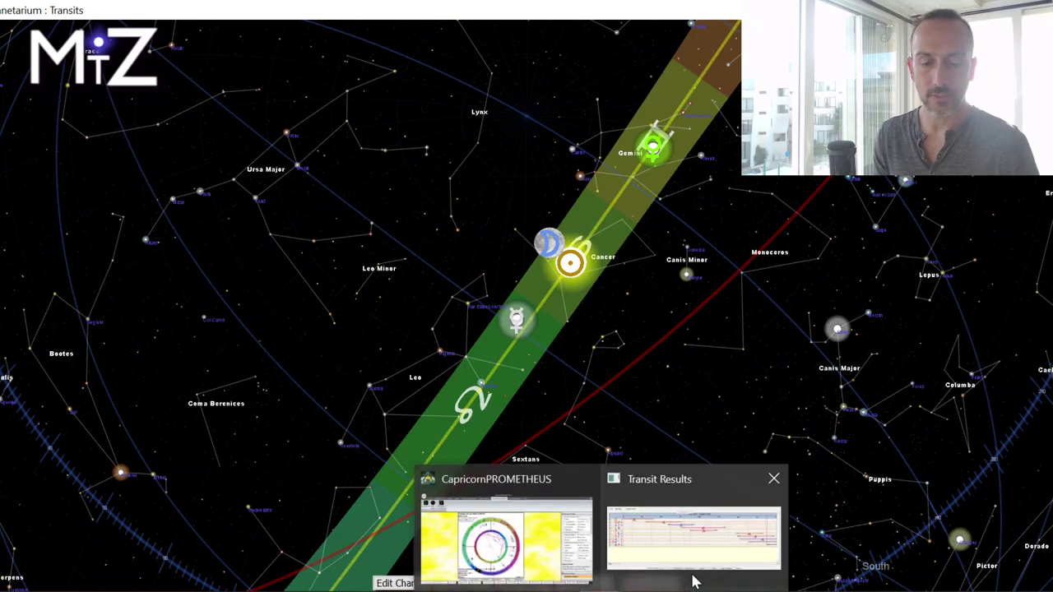
Restore Transit Results, mark 28 July, highlight the fifth row, and heighten the window
left_click(689, 541)
left_click_drag(428, 384, 587, 419)
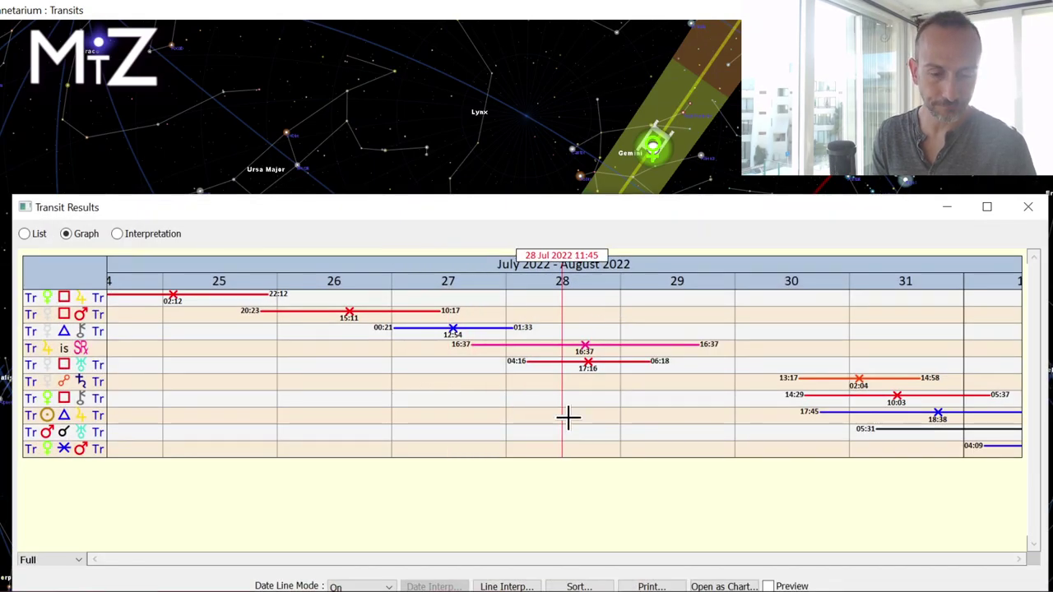
left_click(83, 362)
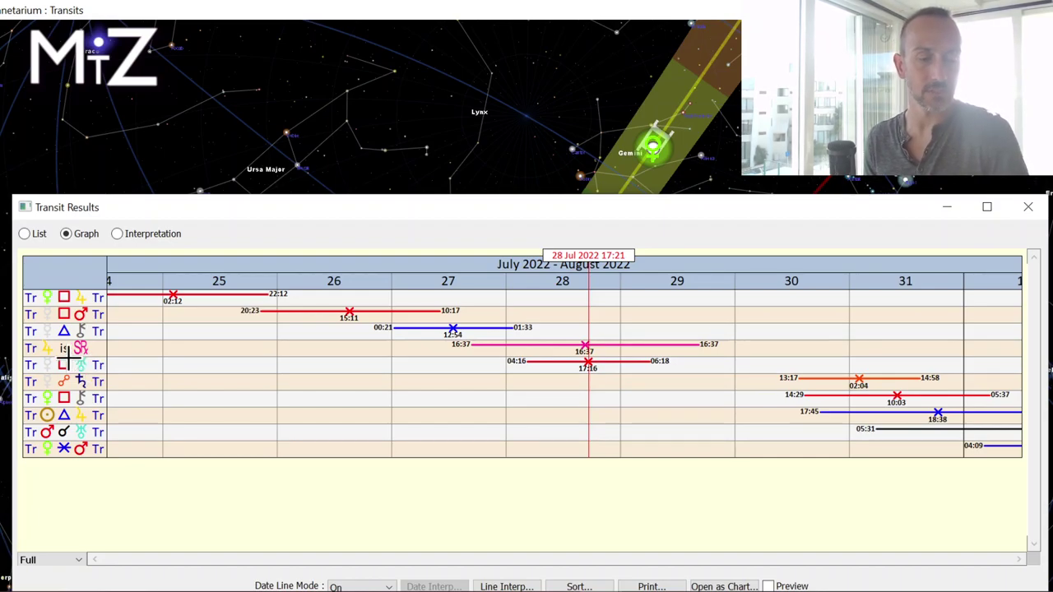
left_click(80, 364)
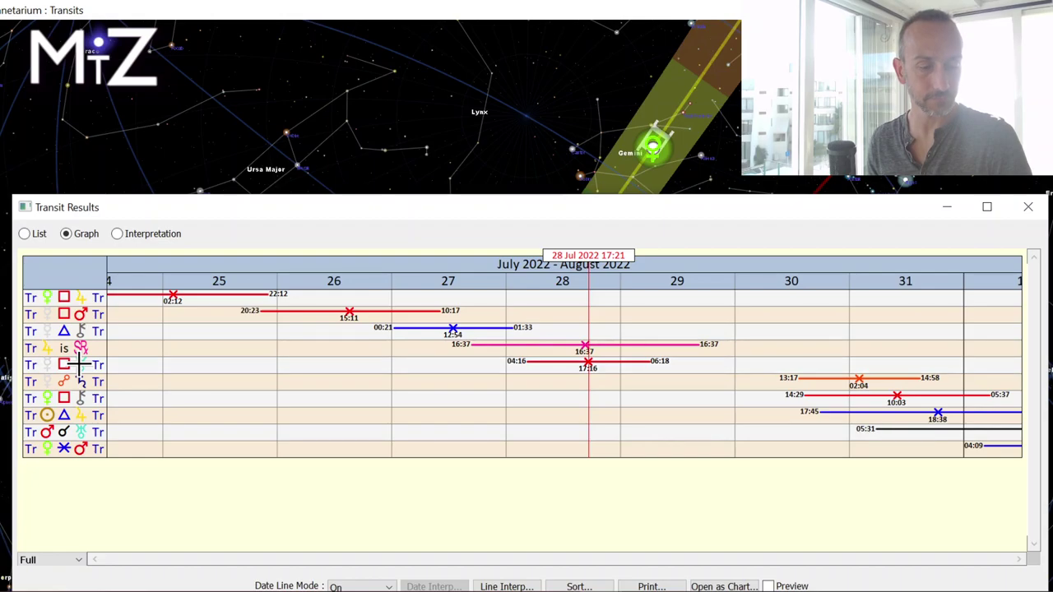
left_click(587, 444)
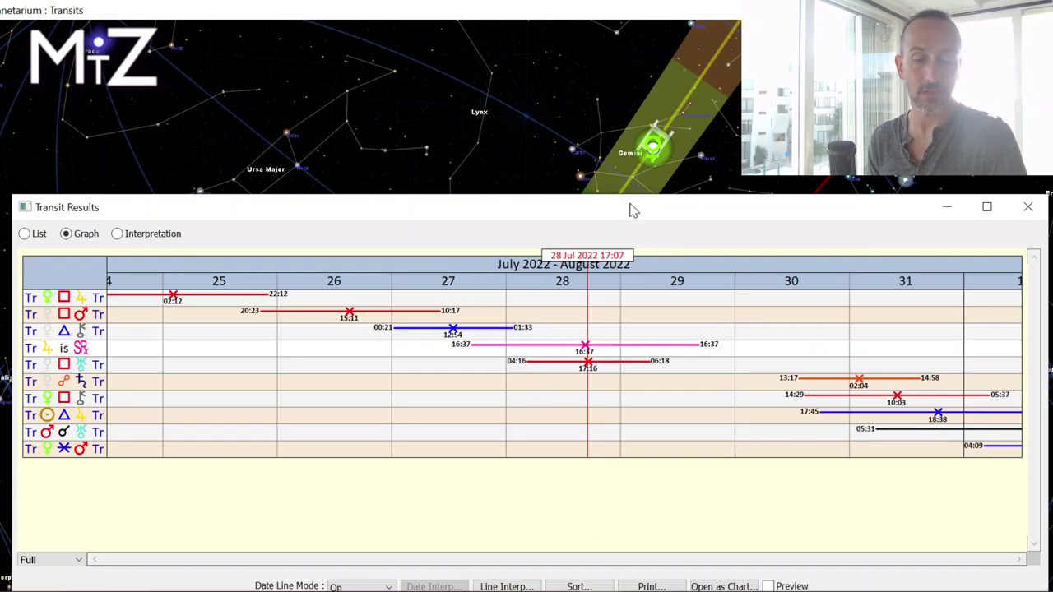
left_click_drag(636, 195, 640, 158)
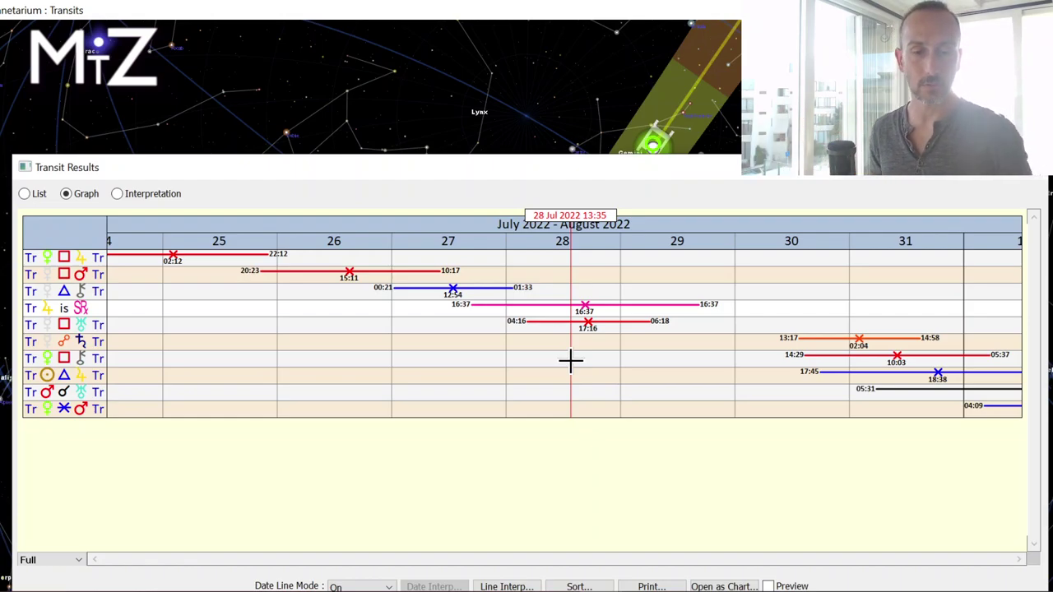
Advance the date line from 28 July 16:30 through 29 July to 31 July, 20:53
left_click_drag(576, 356, 582, 354)
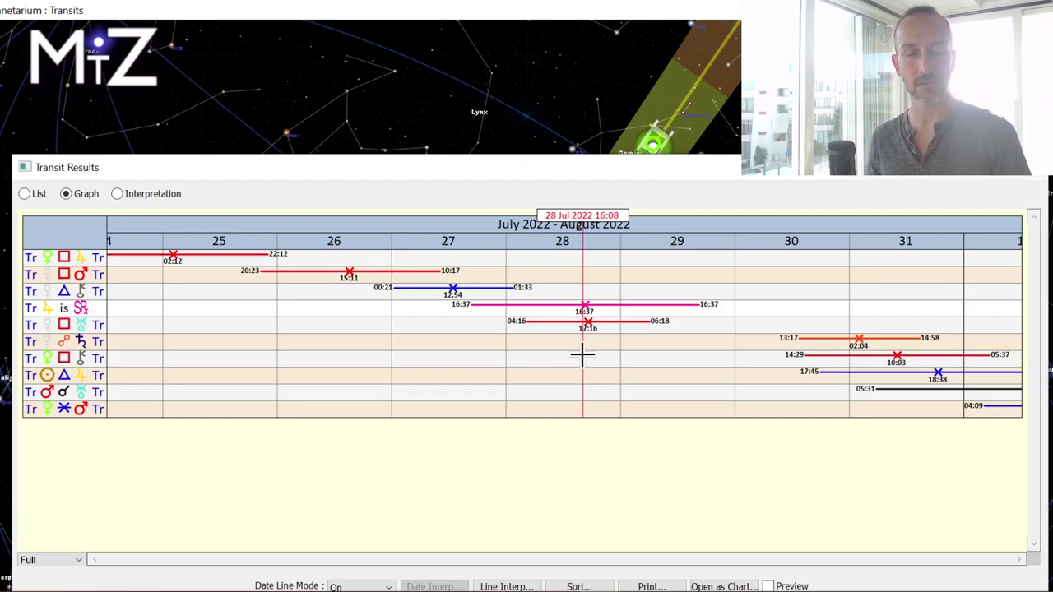
mouse_move(548, 348)
left_mouse_down()
mouse_move(584, 361)
mouse_move(554, 364)
mouse_move(588, 376)
mouse_move(540, 369)
mouse_move(587, 389)
left_mouse_up()
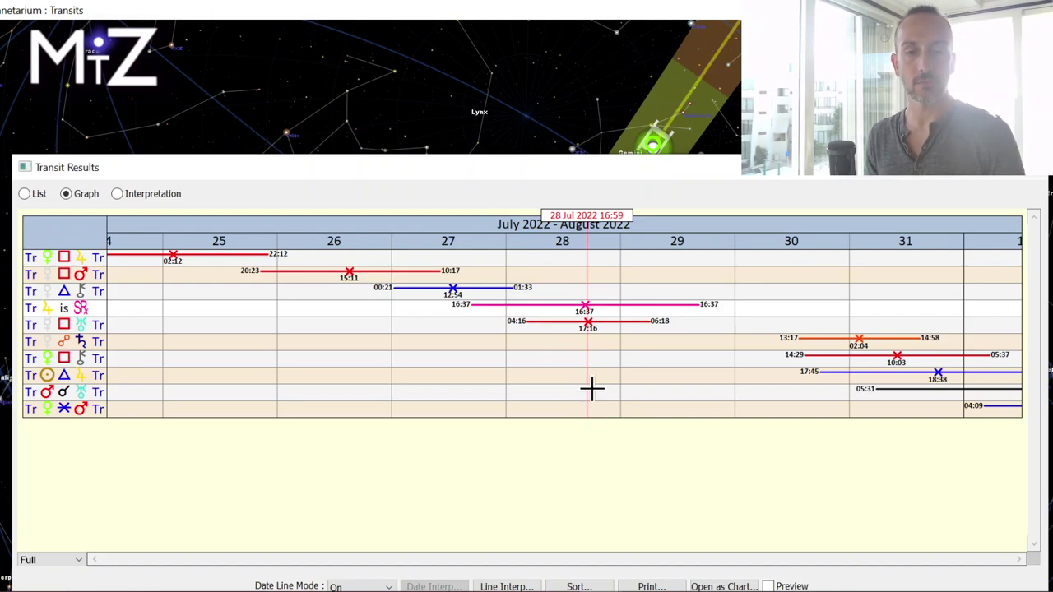
left_click_drag(587, 388, 641, 395)
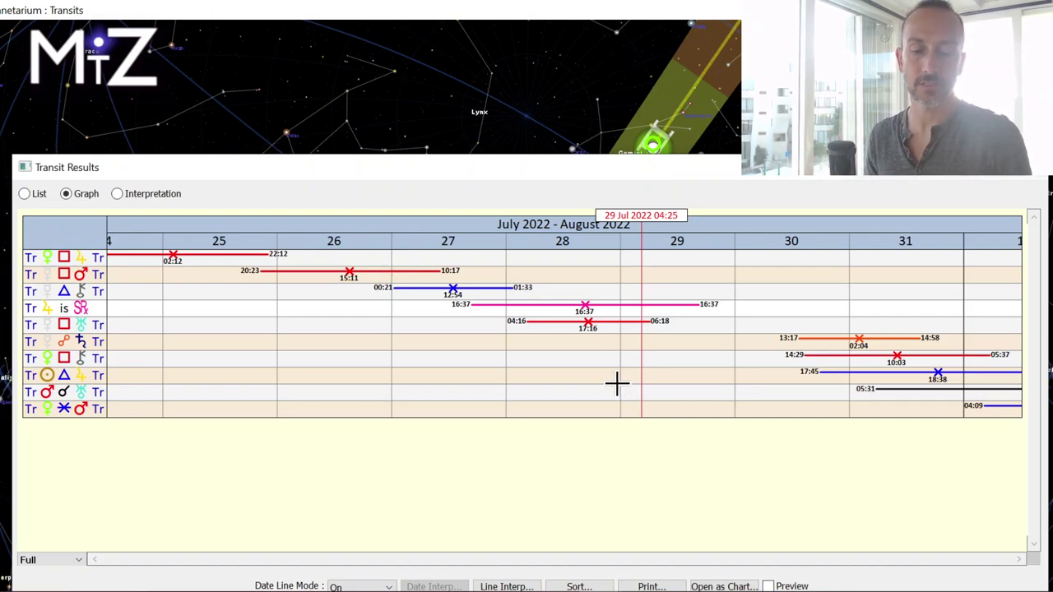
mouse_move(616, 384)
left_mouse_down()
mouse_move(907, 379)
mouse_move(855, 419)
left_mouse_up()
mouse_move(772, 292)
left_mouse_down()
mouse_move(818, 425)
mouse_move(814, 261)
mouse_move(682, 353)
mouse_move(959, 359)
mouse_move(952, 337)
left_mouse_up()
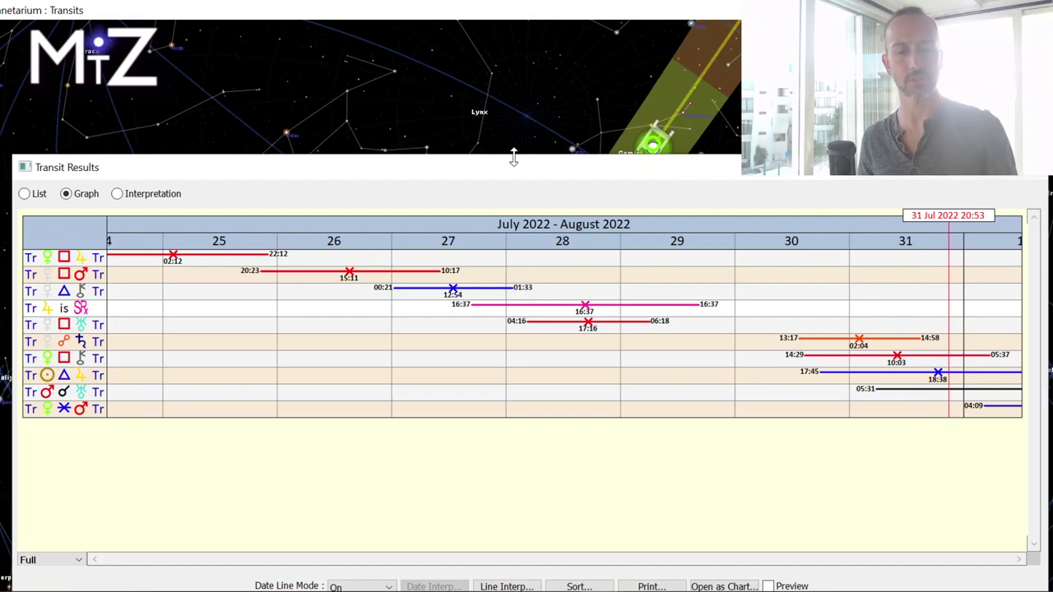
Minimize the transit graph and pan the sky to centre Cancer and Leo
left_click(494, 132)
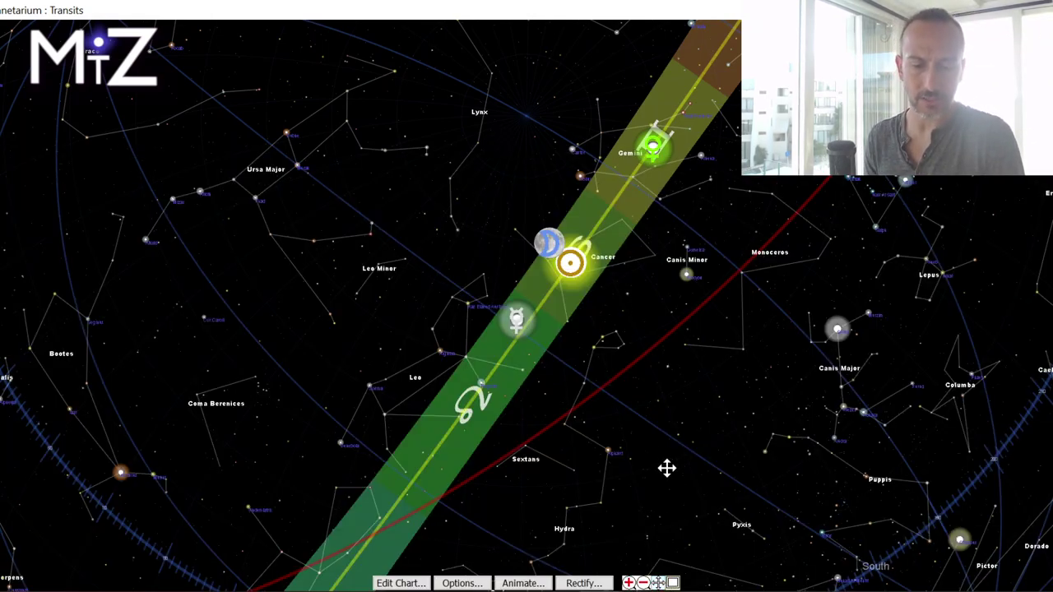
left_click_drag(667, 468, 778, 332)
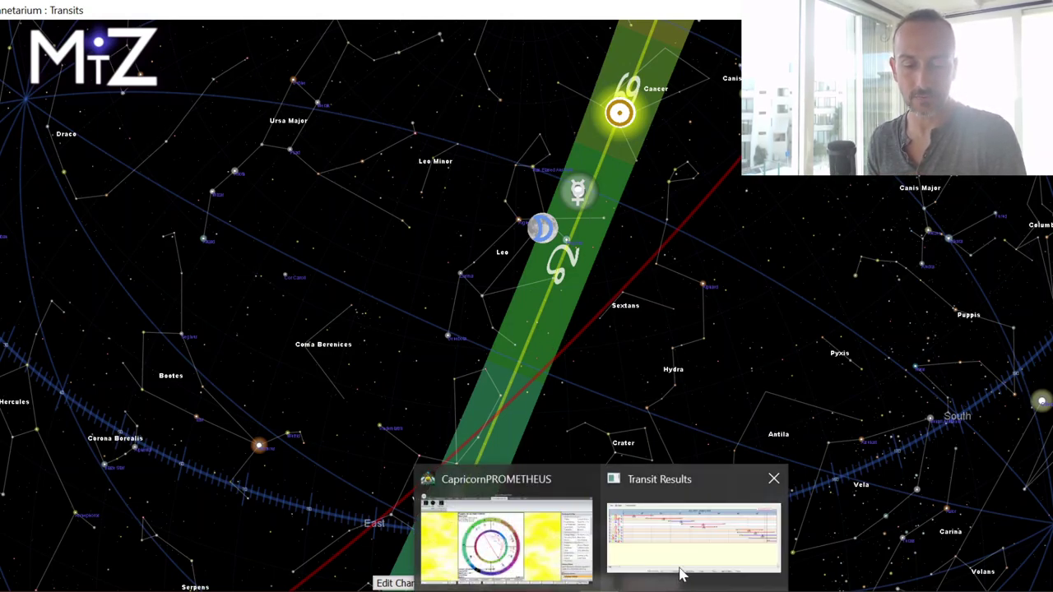
Restore the Transit Results graph and sweep its date line to 31 July, 12:37
left_click(682, 564)
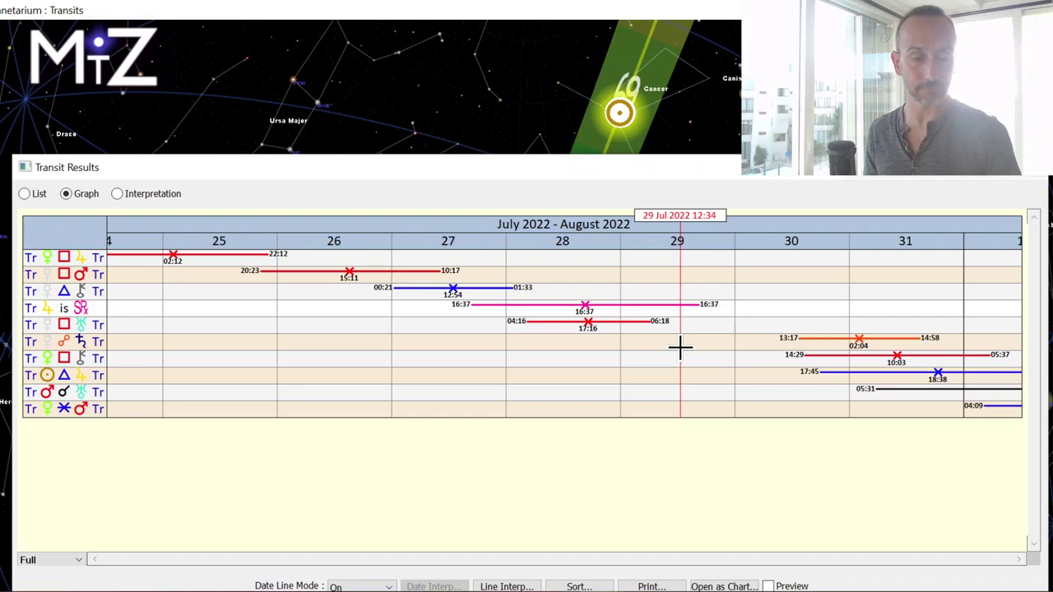
left_click_drag(700, 370, 679, 345)
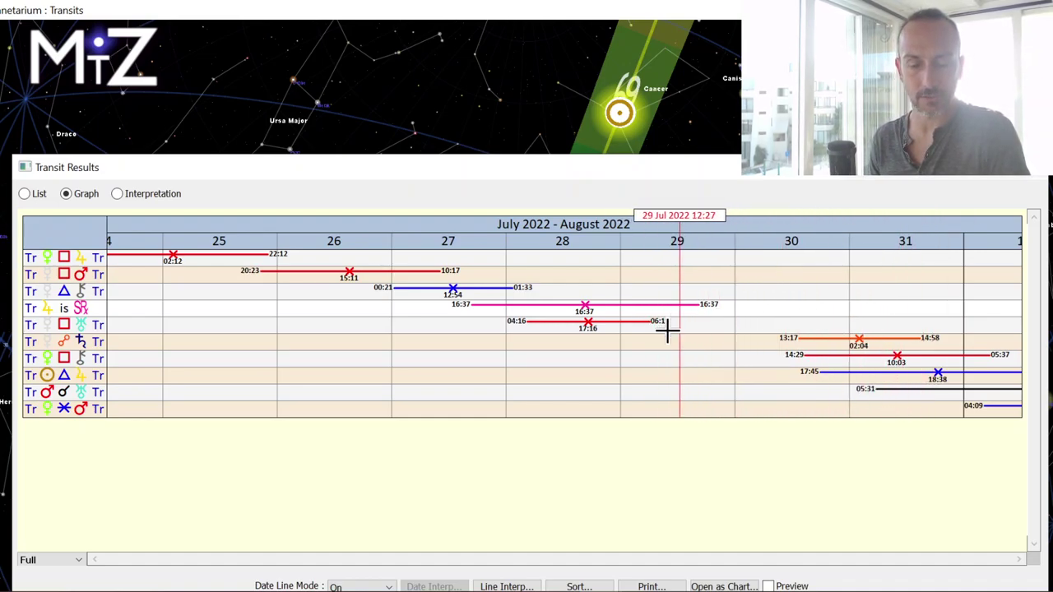
mouse_move(701, 346)
left_mouse_down()
mouse_move(914, 426)
mouse_move(909, 399)
left_mouse_up()
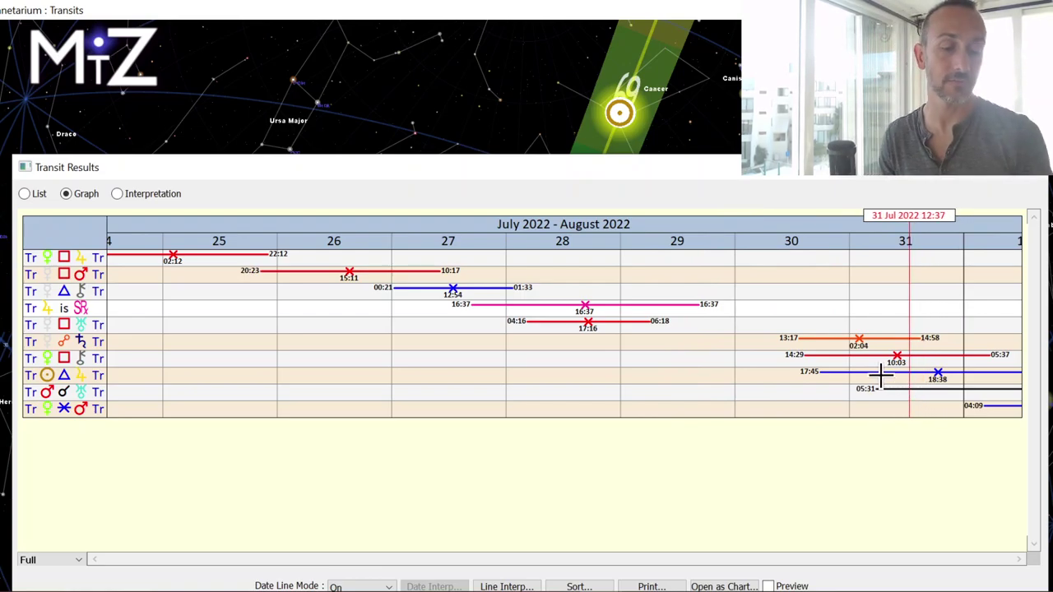
Highlight the Sun trine Jupiter and Venus square Chiron rows while placing the date line on 31 July
left_click(86, 339)
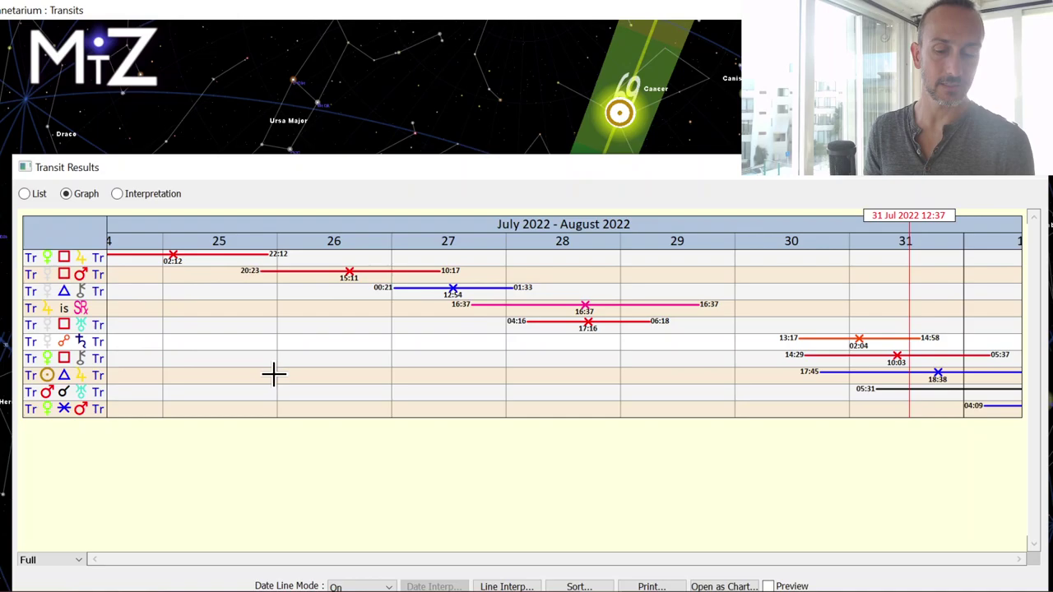
mouse_move(890, 384)
left_mouse_down()
mouse_move(909, 399)
mouse_move(943, 400)
left_mouse_up()
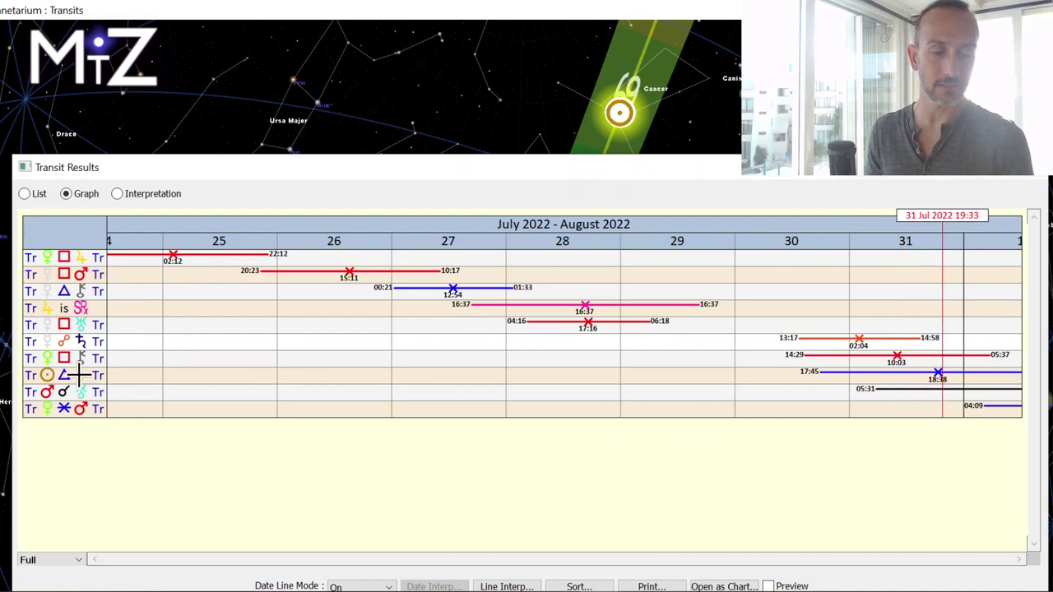
left_click(79, 375)
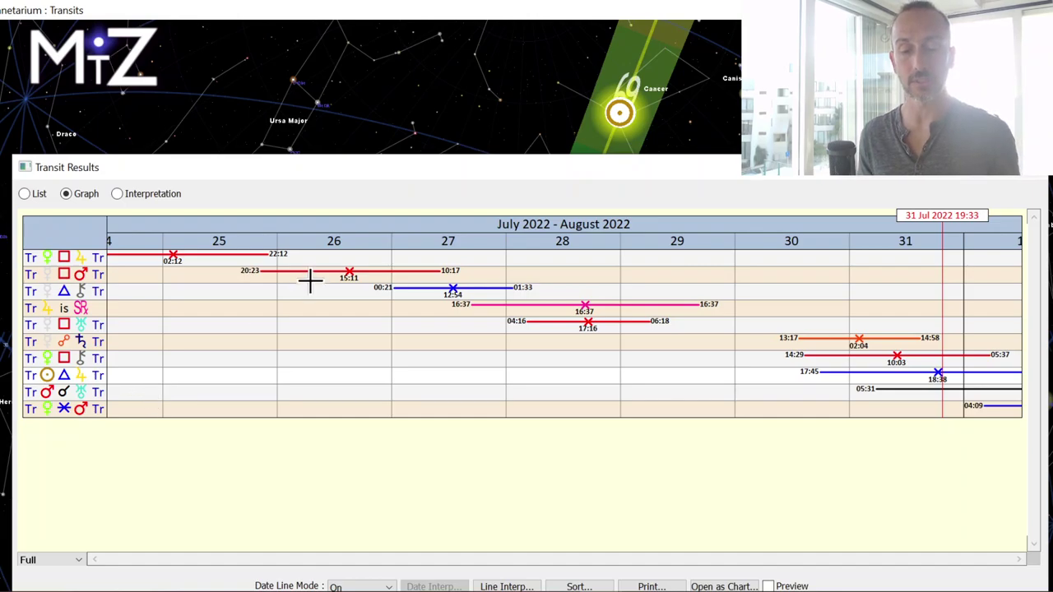
left_click(896, 386)
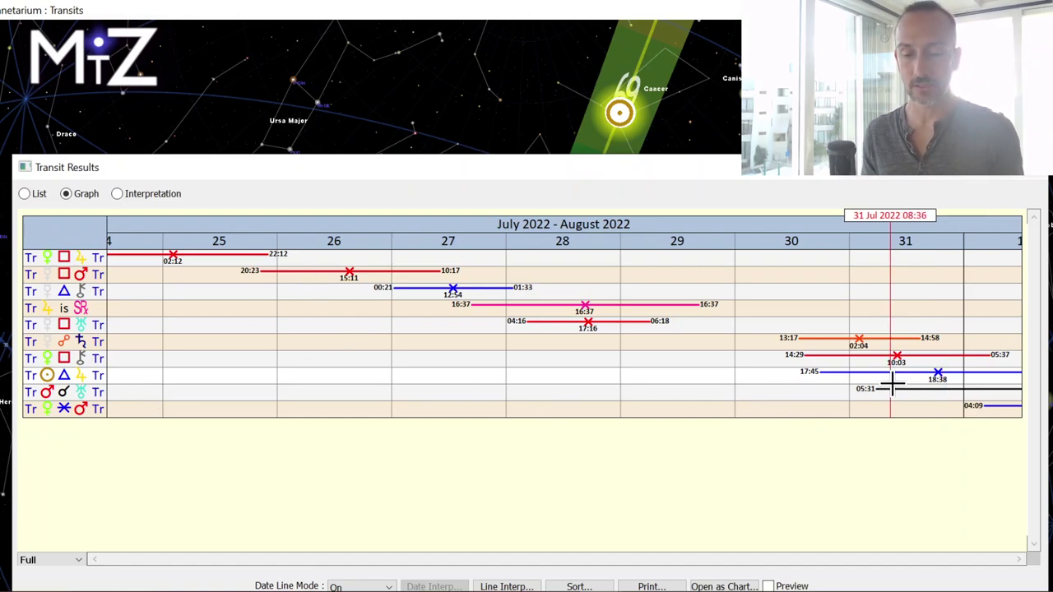
left_click(89, 358)
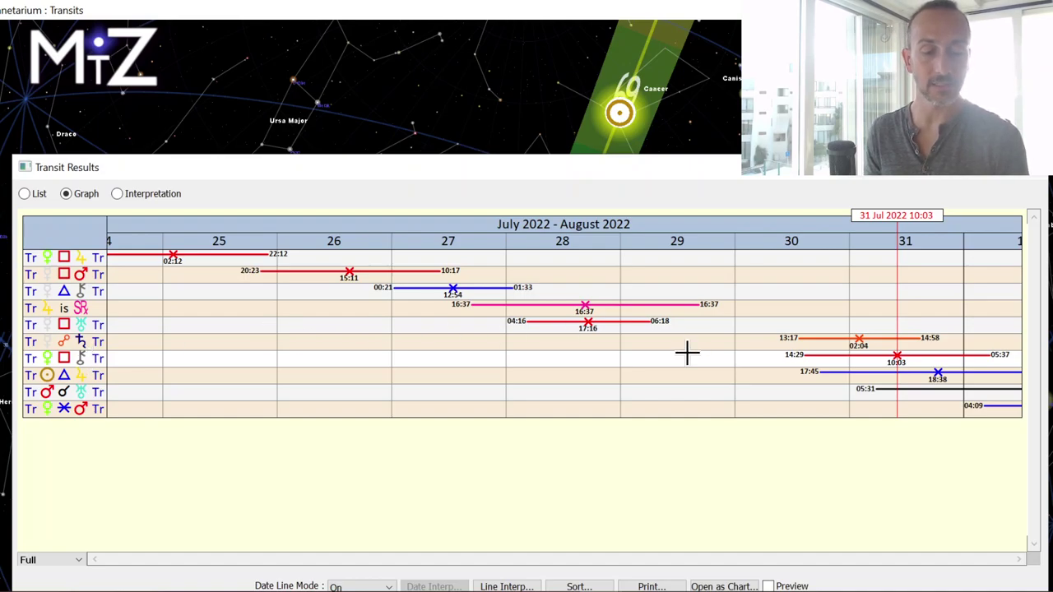
left_click_drag(899, 370, 946, 390)
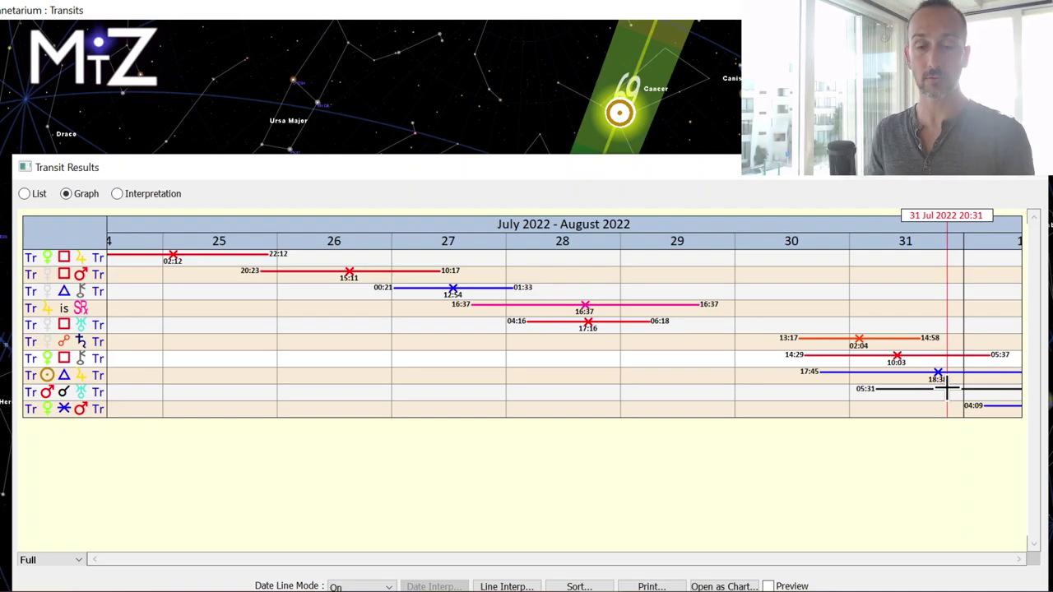
left_click_drag(945, 390, 922, 394)
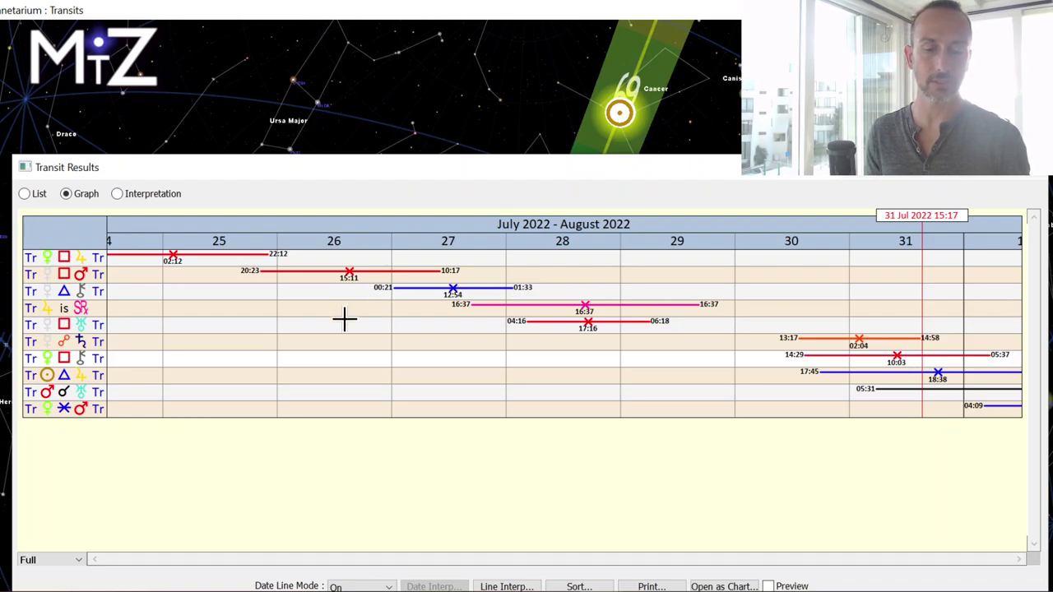
Sweep the date line from the week's start through 26 and 31 July, ending at 28 July 15:24
left_click_drag(404, 331, 552, 369)
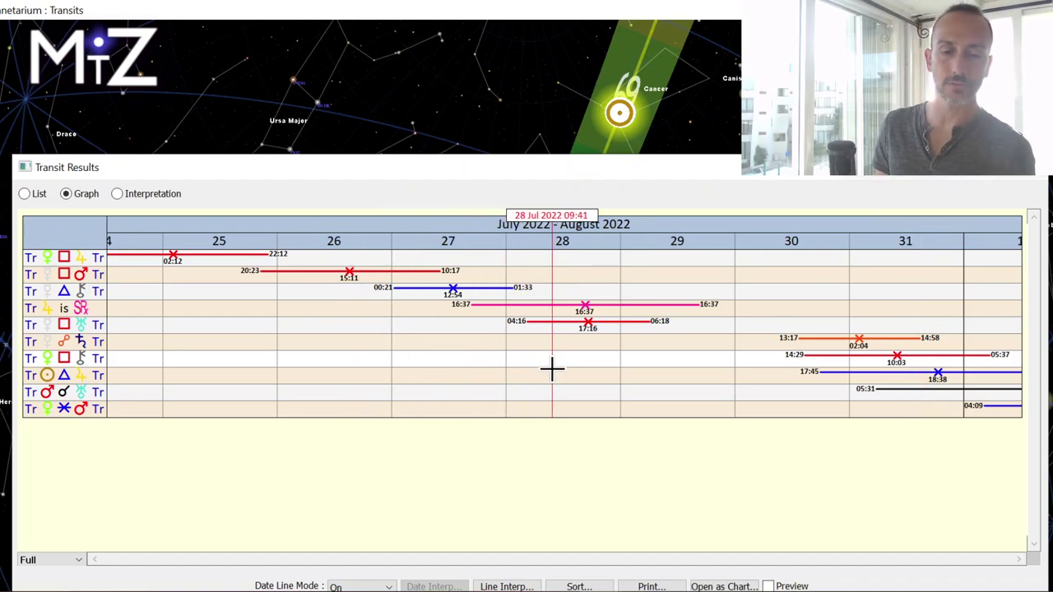
left_click(148, 328)
left_click_drag(155, 329, 570, 372)
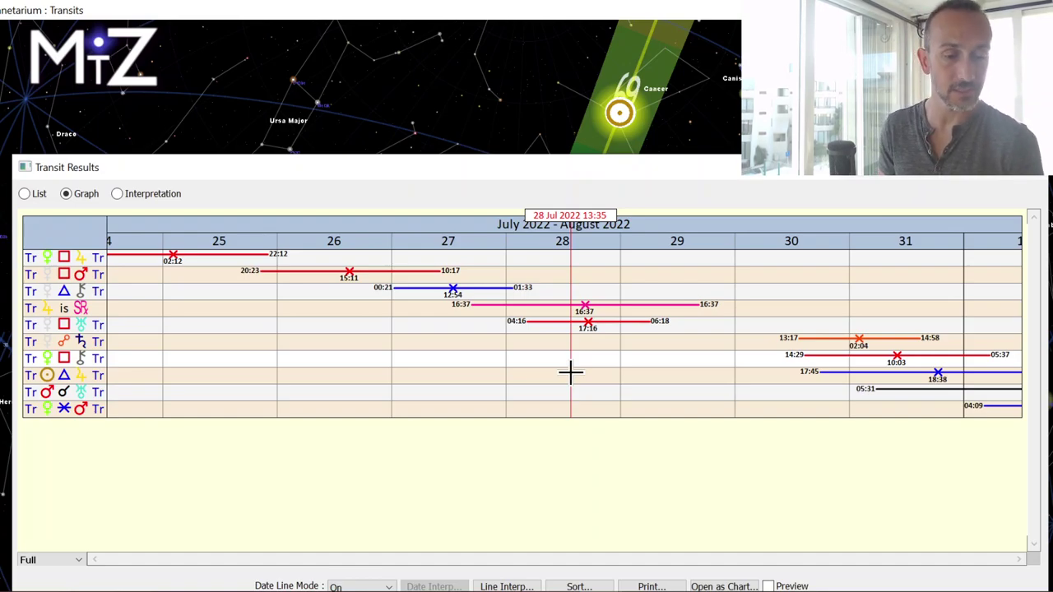
left_click(326, 360)
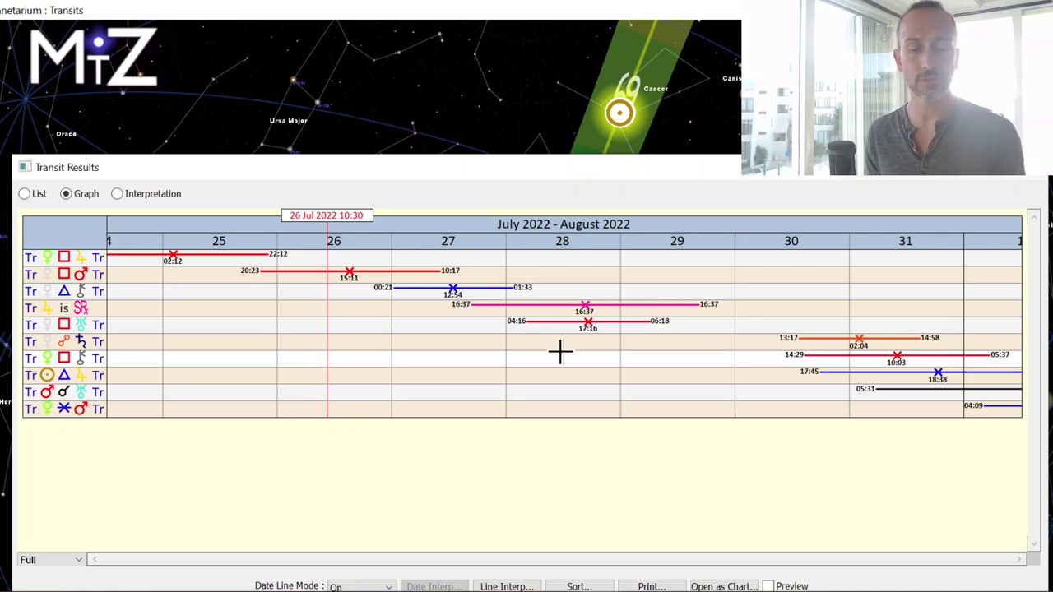
left_click(584, 360)
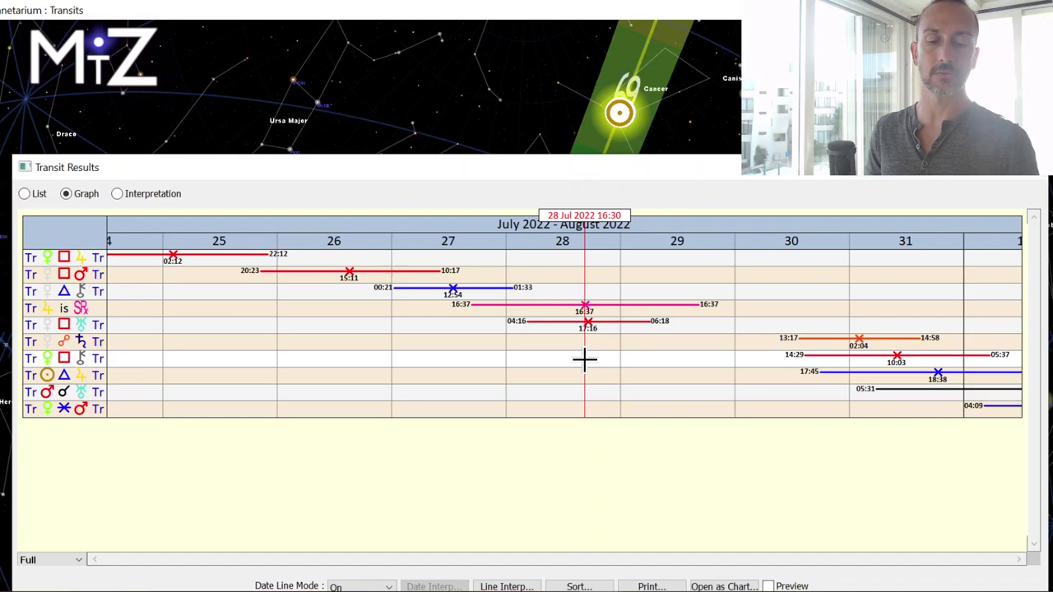
left_click_drag(584, 359, 888, 388)
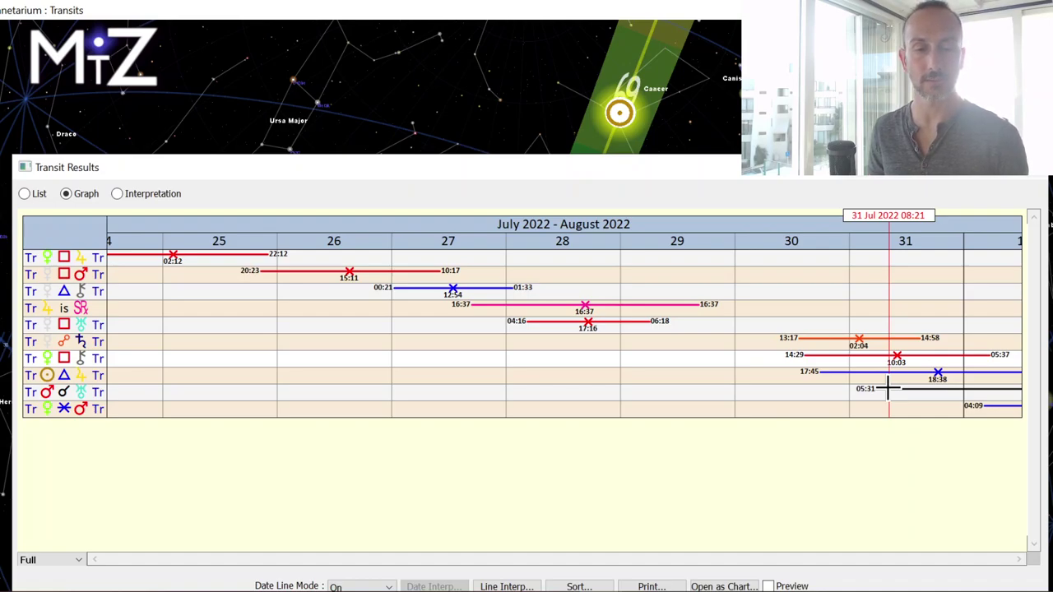
mouse_move(863, 371)
left_mouse_down()
mouse_move(428, 359)
mouse_move(579, 394)
left_mouse_up()
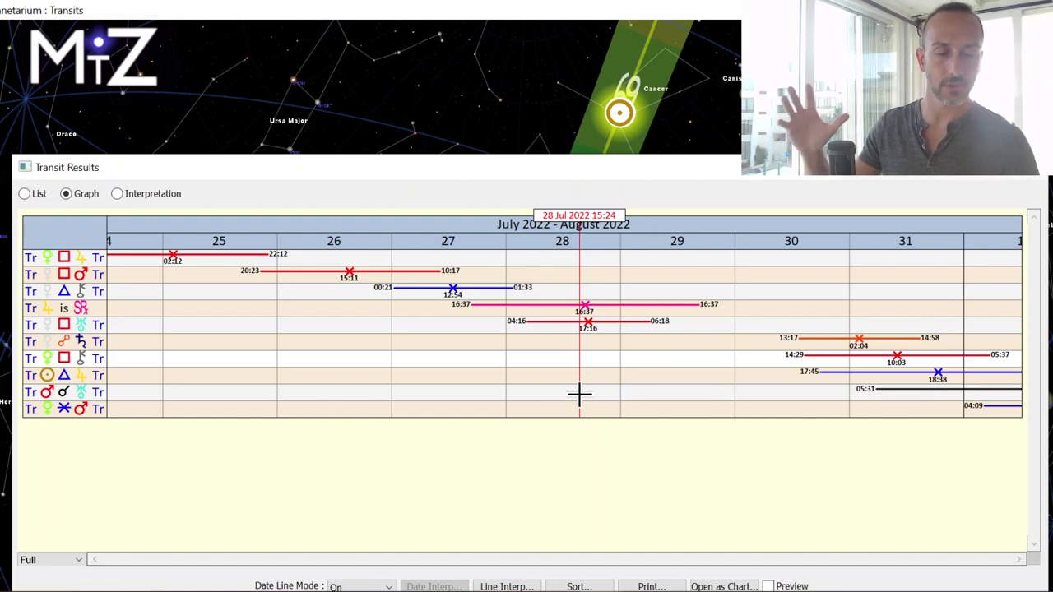
Close the Transit Results window to reveal the sky with the Sun in Cancer
left_click(1035, 167)
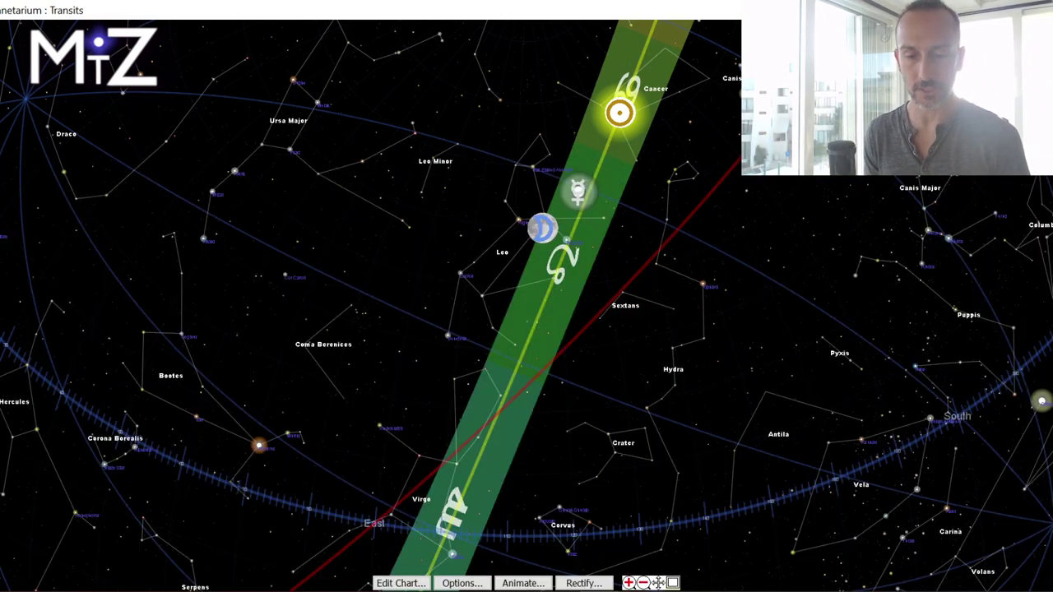